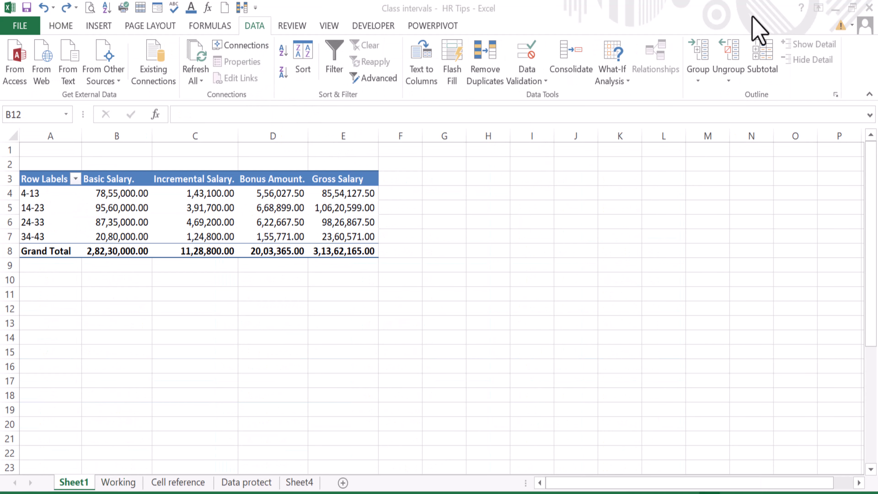
- Increase the font size of the pivot table in rows 3 to 8 to 16
drag(10, 179, 7, 254)
drag(8, 258, 8, 268)
click(65, 27)
click(198, 52)
click(198, 52)
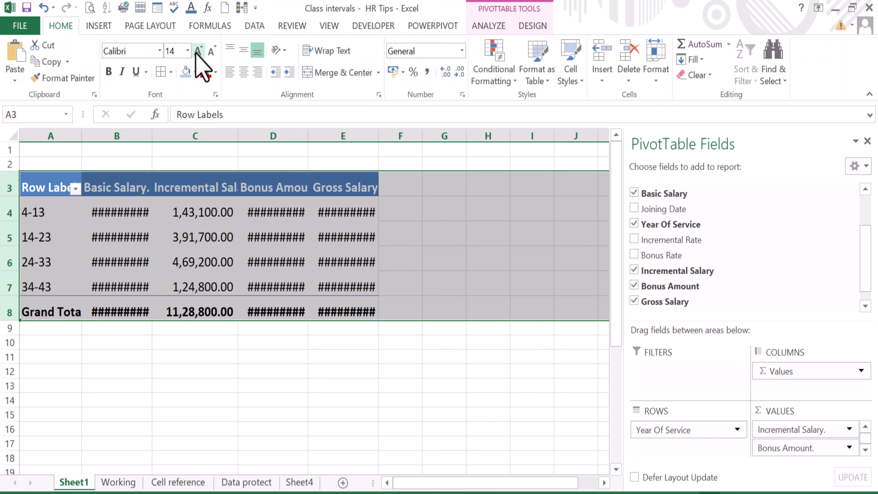
click(198, 53)
- Widen the pivot table columns A to E equally and shade the Grand Total row light blue
click(13, 136)
drag(29, 135, 570, 136)
drag(52, 311, 539, 310)
click(184, 371)
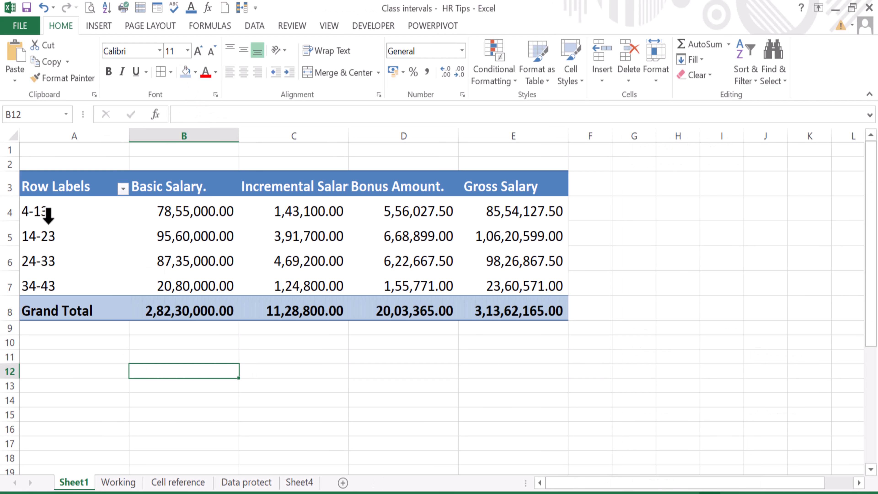
- Add borders around all service-interval cells in A4:E7 and increase the height of pivot table rows 3 to 8
drag(44, 216, 504, 288)
click(160, 71)
click(114, 384)
drag(5, 191, 8, 327)
click(198, 394)
- Add the Position and Baranch Name fields to the pivot table as report filters
click(88, 229)
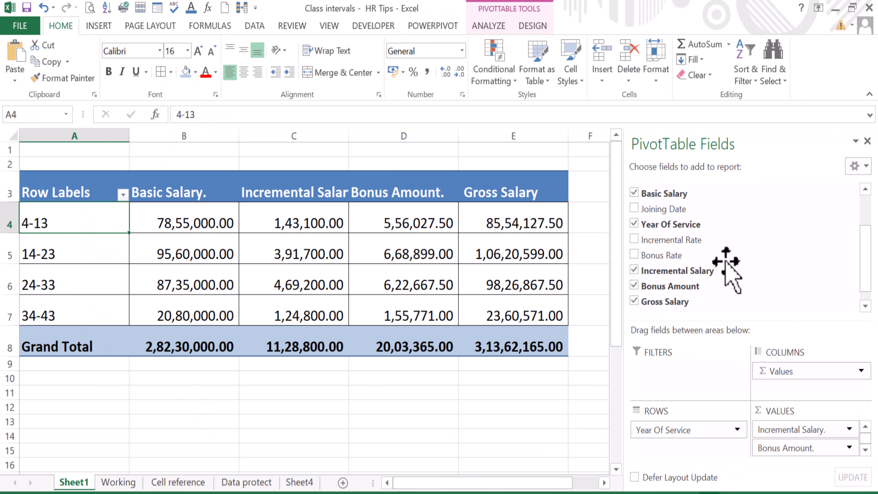
drag(865, 262, 868, 213)
drag(667, 236, 670, 377)
drag(653, 204, 674, 390)
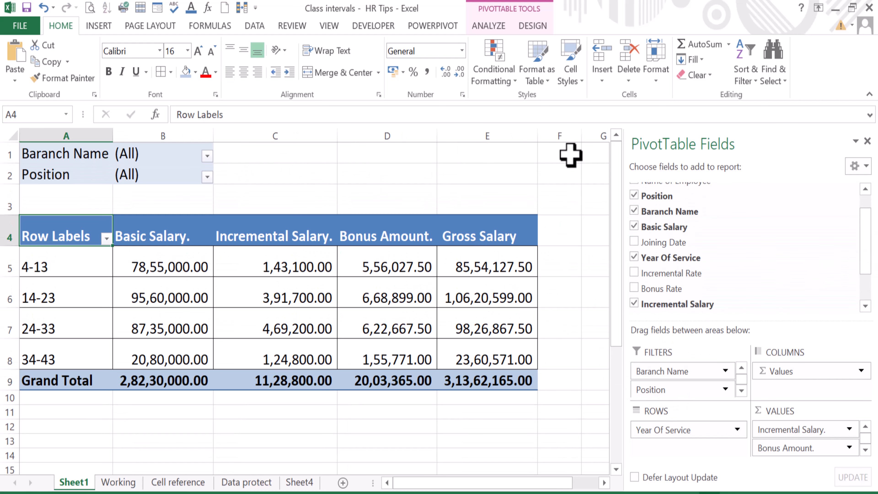
- Insert slicers for the Baranch Name and Position fields of the pivot table
click(98, 25)
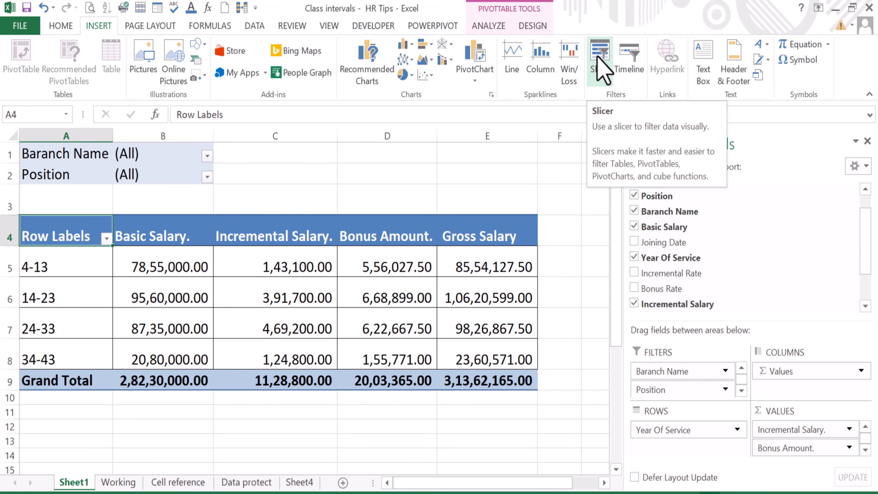
click(602, 70)
drag(414, 147, 540, 143)
click(462, 204)
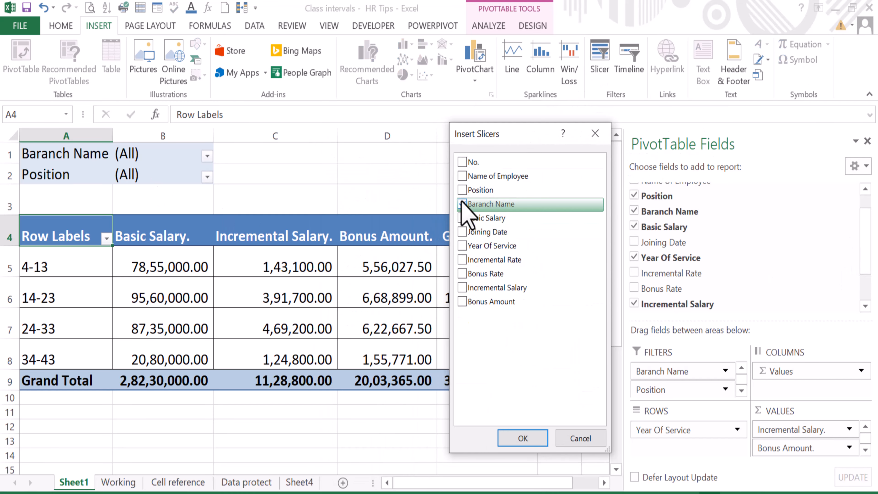
click(462, 190)
click(523, 438)
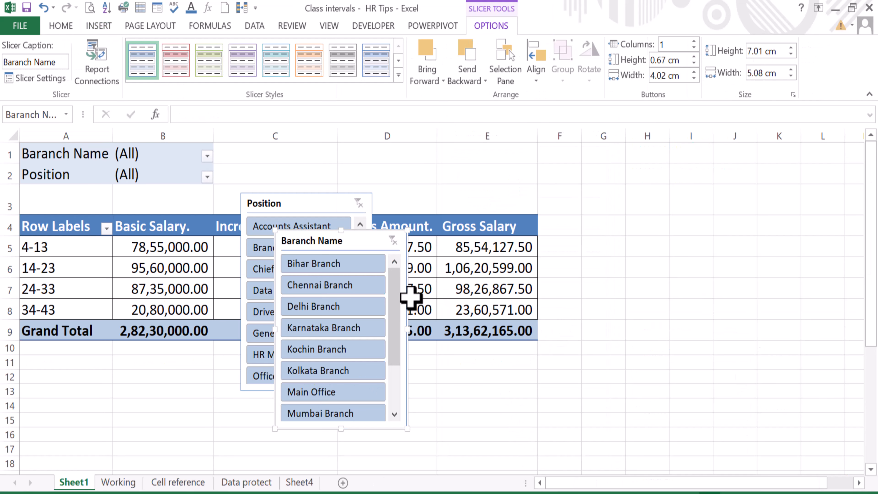
- Place the Baranch Name and Position slicers side by side immediately to the right of the pivot table
drag(411, 297, 668, 216)
drag(616, 165, 623, 163)
drag(333, 210, 765, 159)
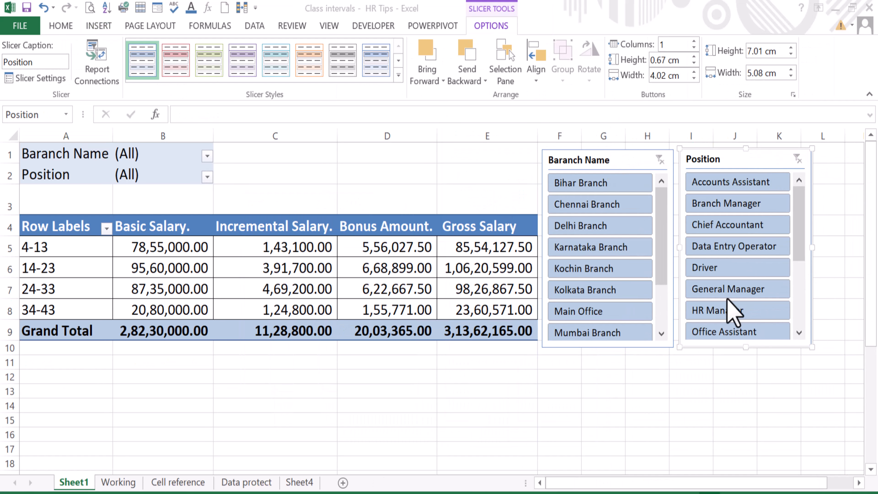
- Apply an orange slicer style to the Position slicer and a green style to the Baranch Name slicer
click(321, 59)
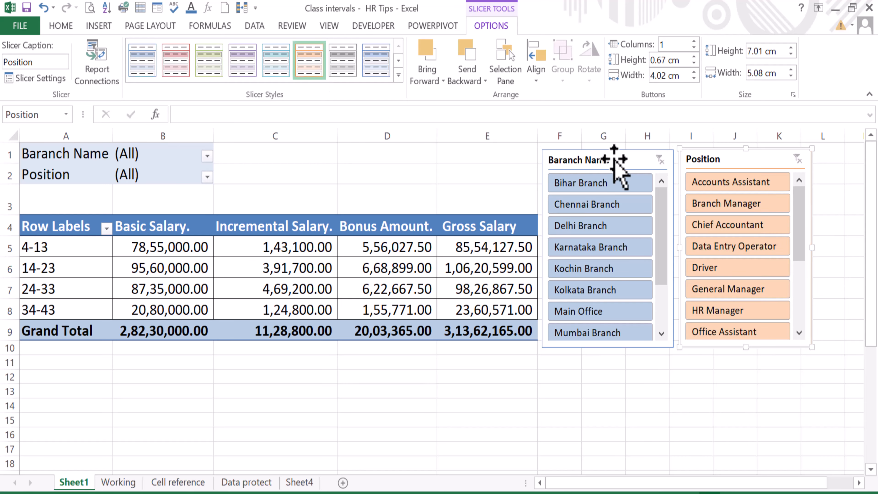
click(614, 159)
click(210, 60)
click(631, 388)
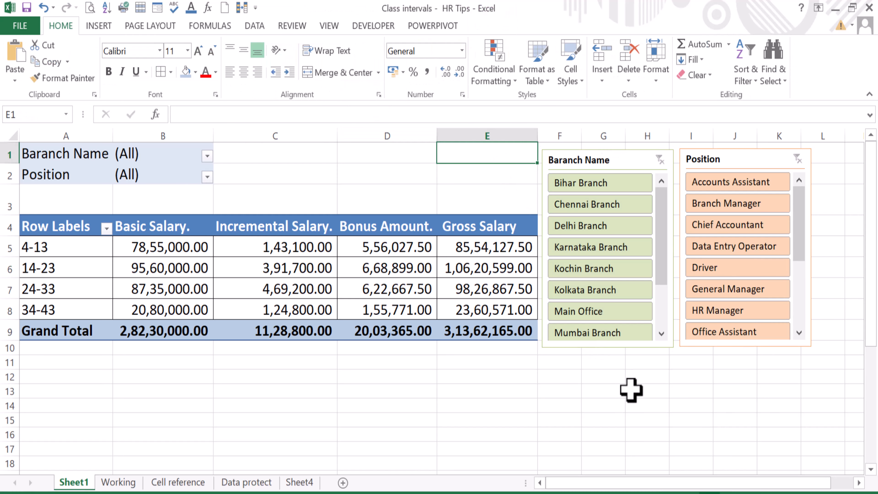
- Filter the pivot table in turn by the Chennai, Delhi, Karnataka and Kochin branches, and clear the branch filter
click(596, 208)
click(590, 228)
click(590, 248)
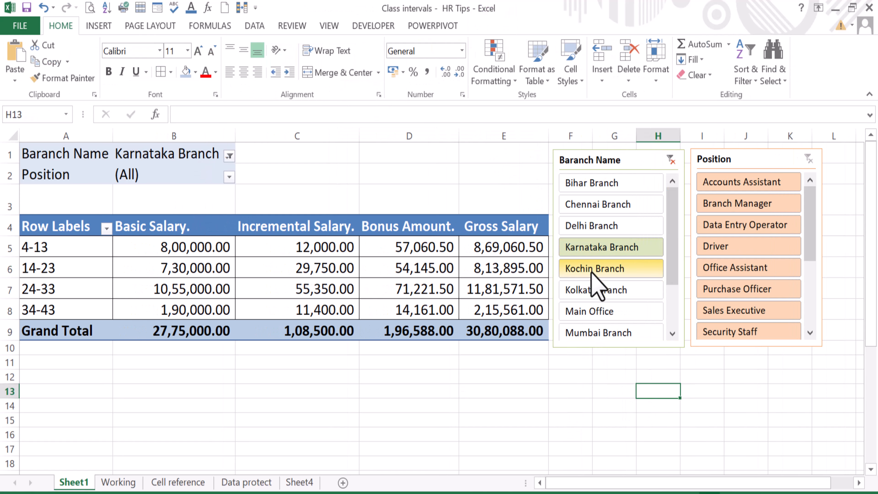
click(594, 268)
click(663, 160)
- Filter the pivot table in turn by Accounts Assistant, Branch Manager, Data Entry Operator and Driver, and clear the position filter
click(719, 182)
click(721, 204)
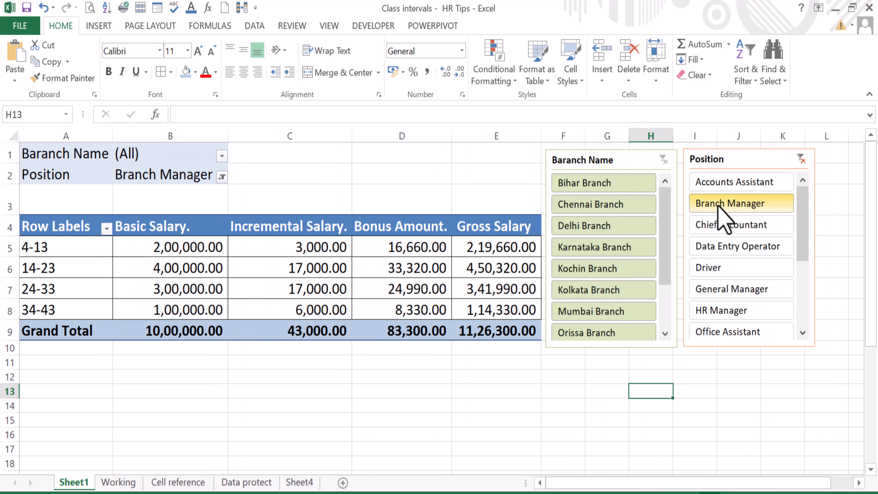
click(745, 247)
click(735, 269)
click(771, 160)
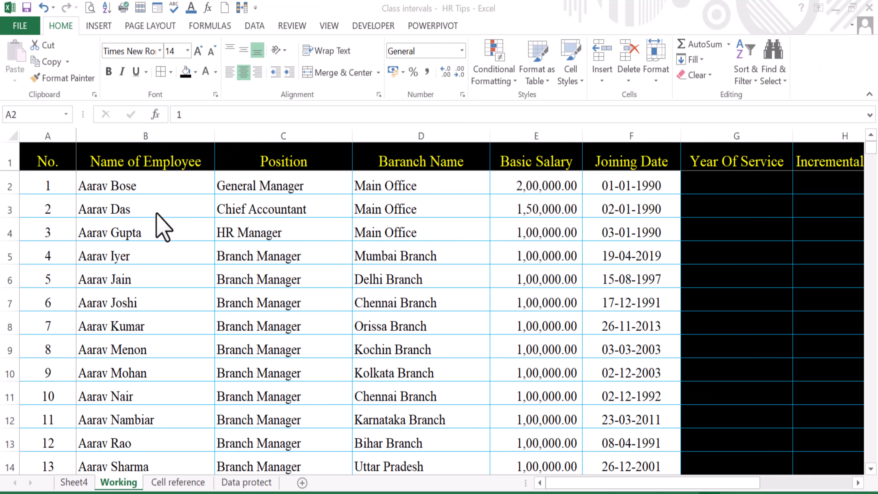
- Examine the column headings of the Working sheet from No. through Bonus Amount
click(53, 210)
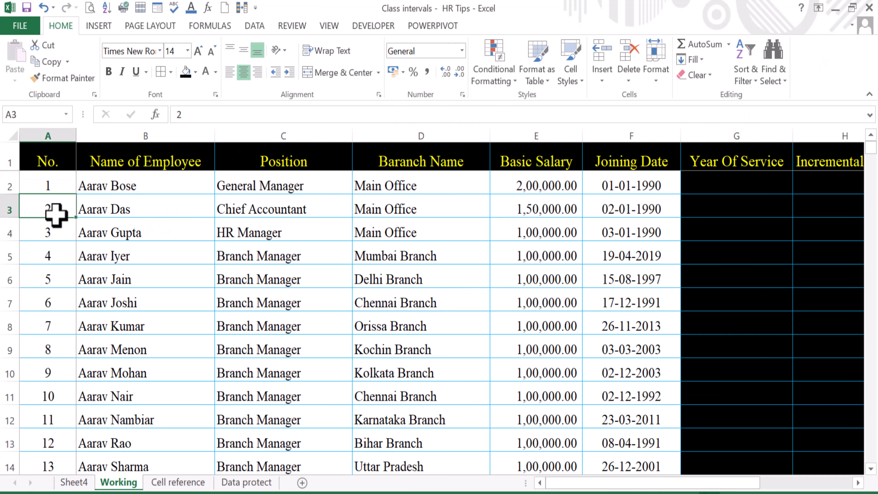
click(142, 164)
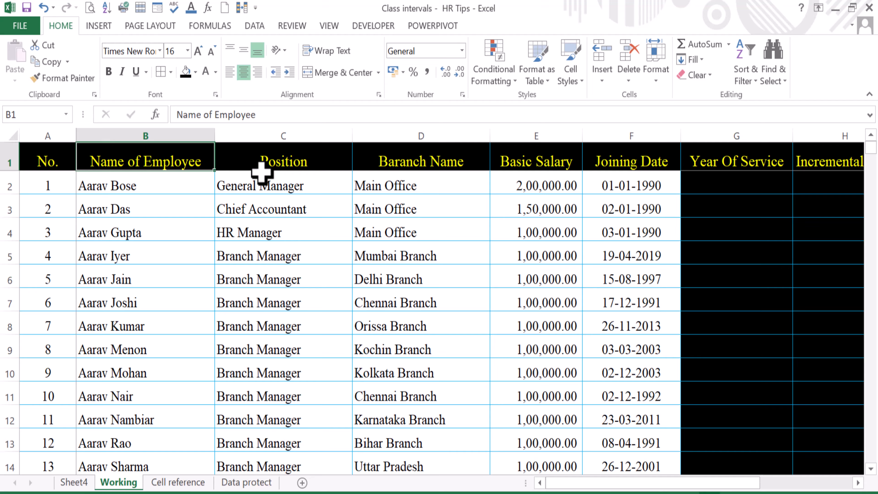
click(282, 162)
click(432, 163)
click(526, 163)
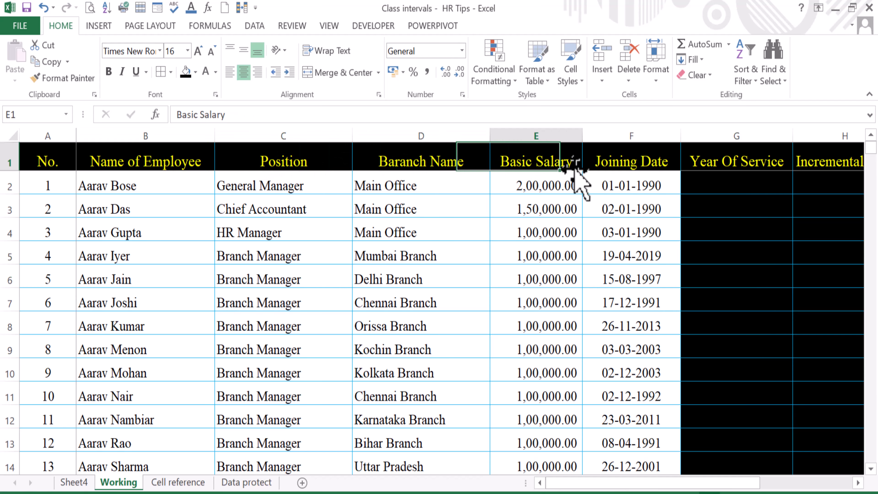
click(638, 166)
click(721, 158)
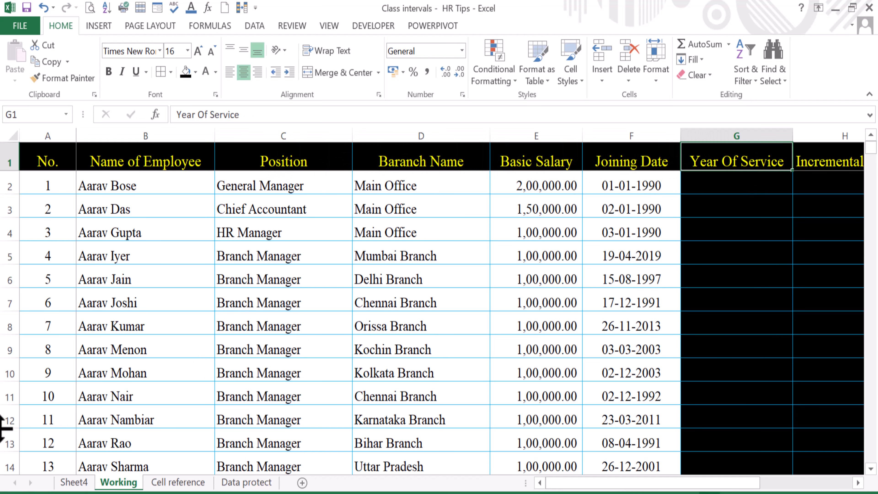
key(Right)
key(Right)
key(Right)
key(Right)
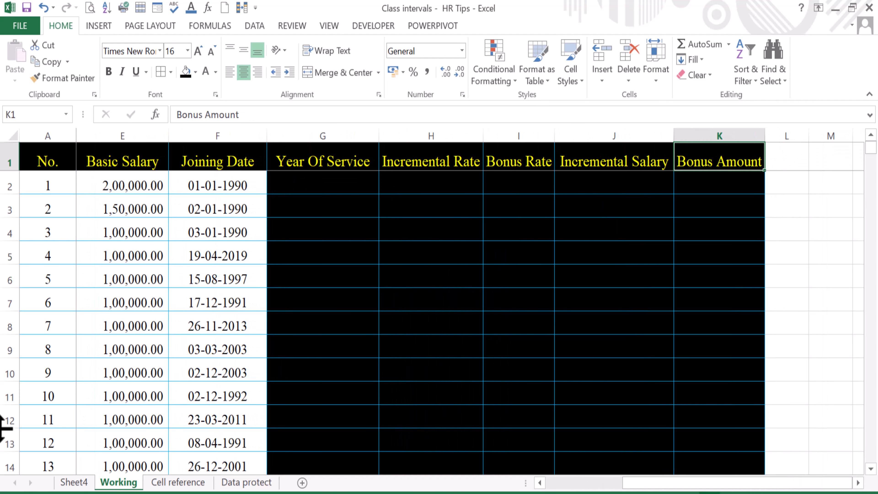
key(Left)
key(Left)
key(Left)
key(Left)
key(Left)
key(Left)
key(Left)
key(Left)
key(Left)
key(Left)
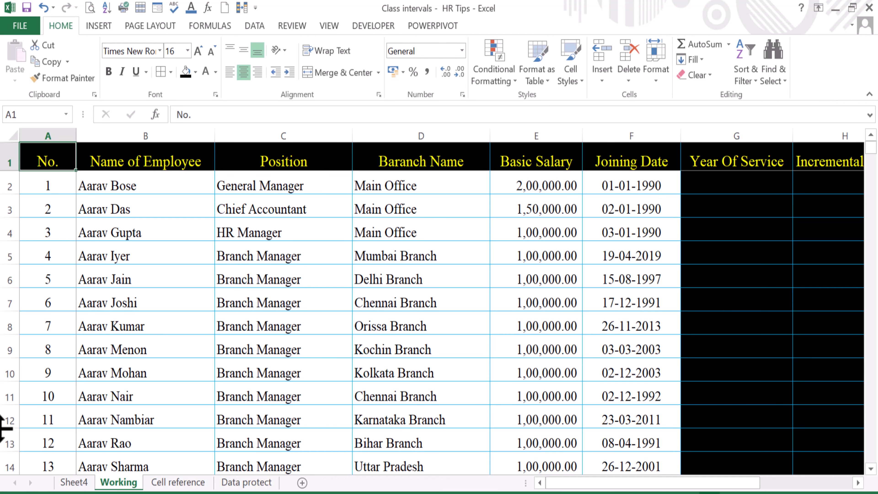
- Page down through the employee records on the Working sheet to about row 379 and return to the beginning
key(Down)
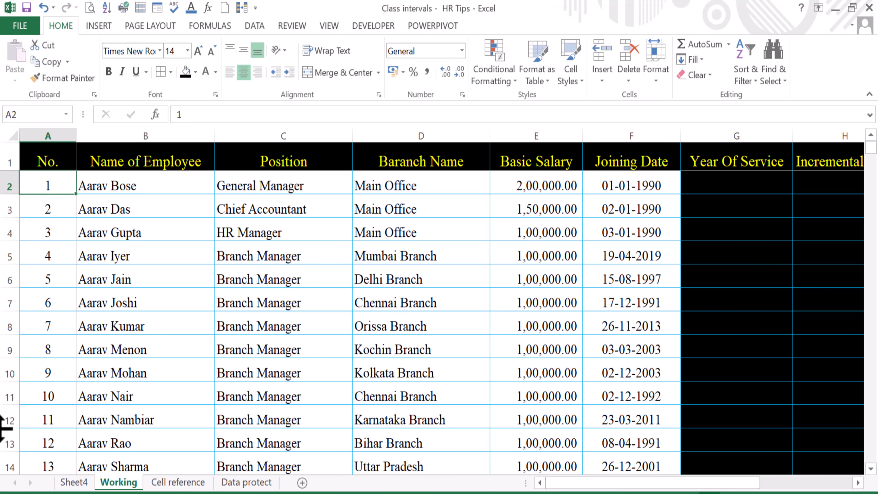
key(Page_Down)
key(Page_Down)
key(Page_Down)
key(Page_Down)
key(Page_Down)
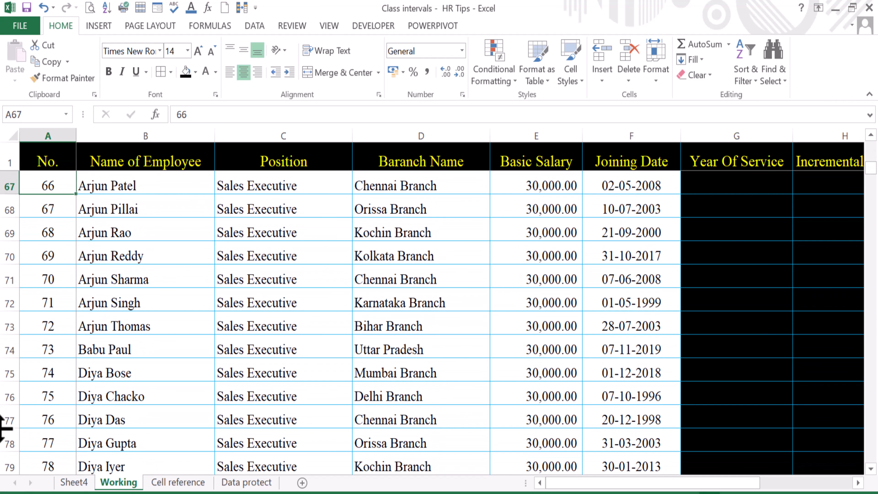
key(Page_Down)
key(Page_Down)
key(Page_Down)
key(Page_Down)
key(Page_Down)
key(Page_Down)
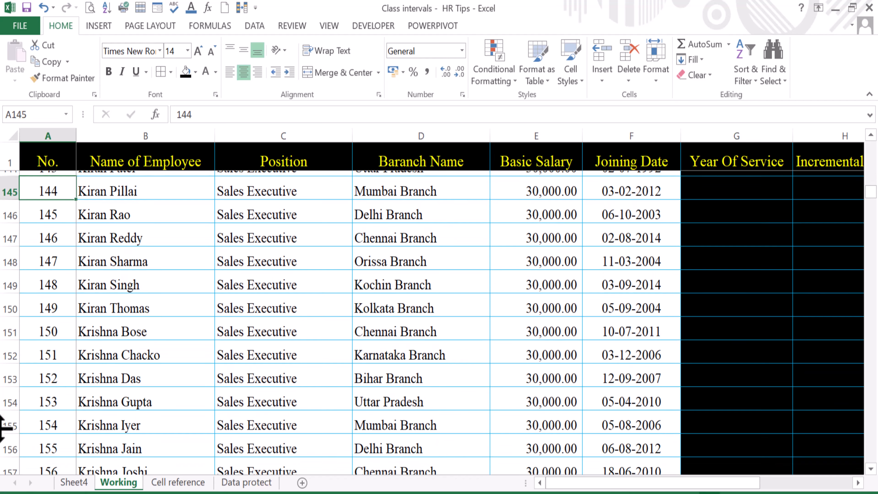
key(Page_Down)
key(Page_Down)
key(Page_Down)
key(Page_Down)
key(Page_Down)
key(Page_Down)
key(Page_Down)
key(Page_Down)
key(Page_Down)
key(Page_Down)
key(Page_Down)
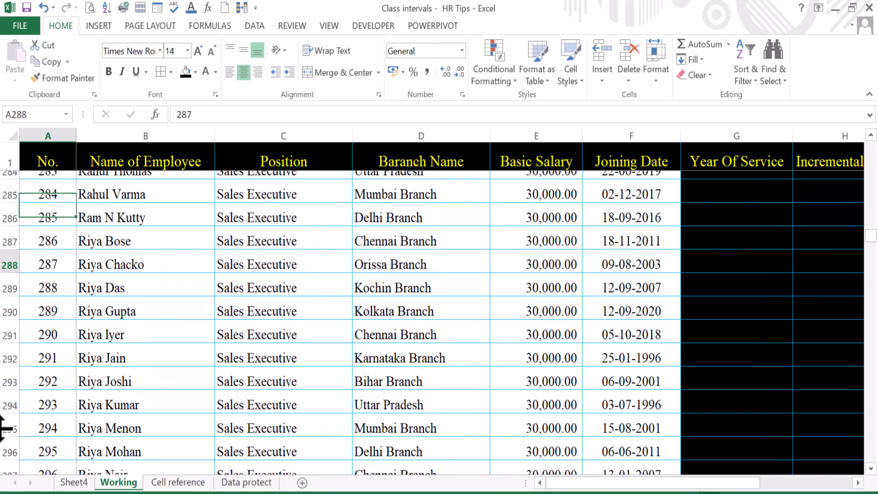
key(Page_Down)
key(Page_Down)
key(Page_Down)
key(Page_Down)
key(Page_Down)
key(Page_Down)
key(Page_Down)
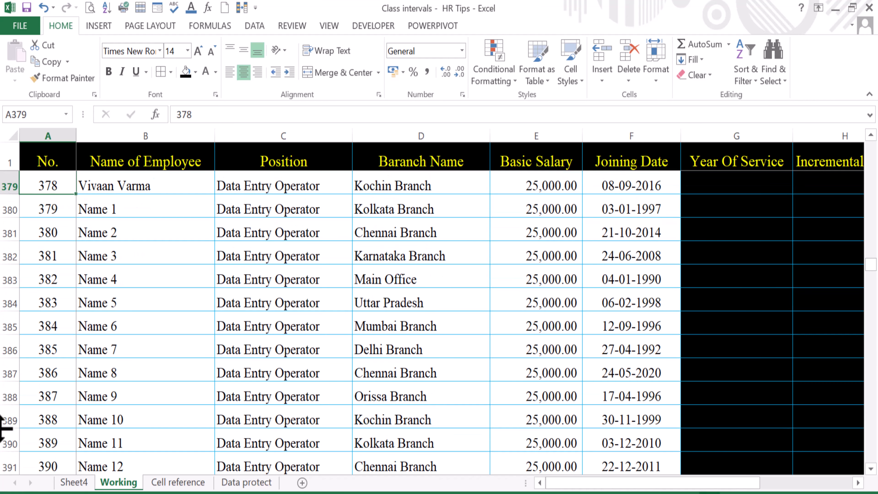
key(Page_Up)
key(Page_Up)
key(Page_Up)
key(Page_Up)
key(Page_Up)
key(Page_Up)
key(Page_Up)
key(Page_Up)
key(Page_Up)
key(Page_Up)
key(Page_Up)
key(Page_Up)
key(Page_Up)
key(Page_Up)
key(Page_Up)
key(Page_Up)
key(Page_Up)
key(Page_Up)
key(Page_Up)
key(Page_Up)
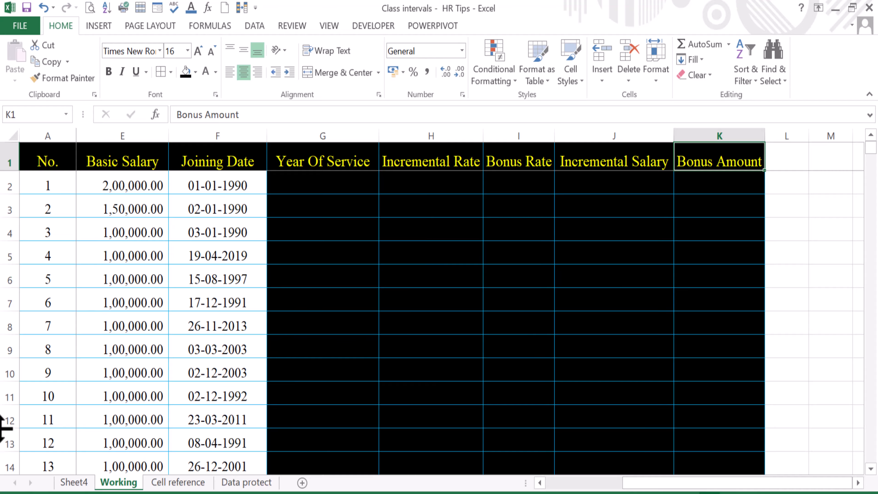
- Enter =INT((TODAY()-F2)/365.25) in G2 and fill the formula down the Year Of Service column
key(Left)
key(Left)
key(Left)
key(Left)
key(Down)
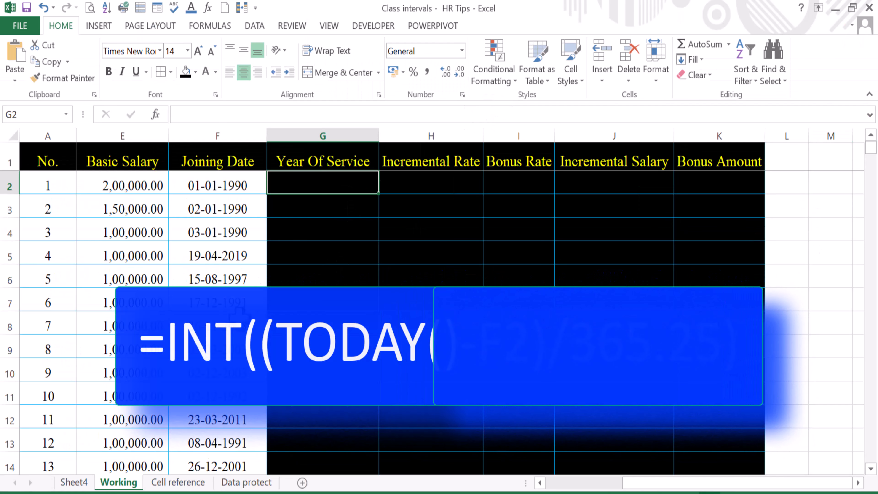
text(=I)
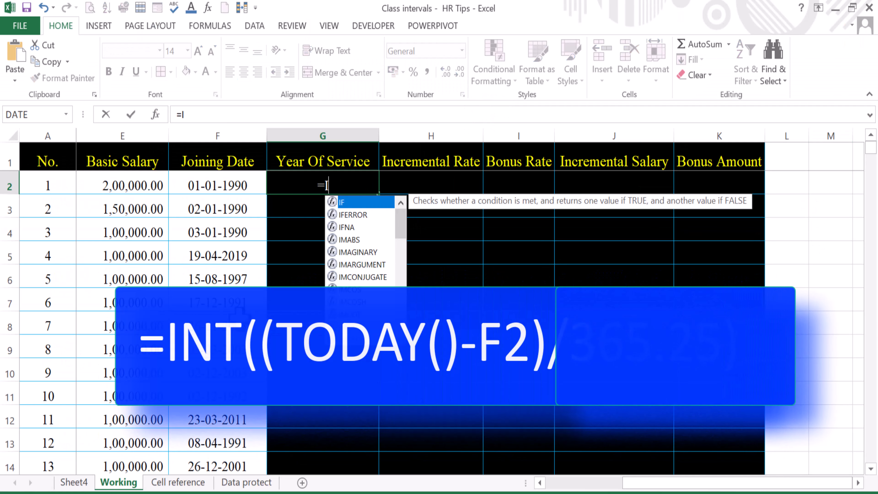
text(NT((TOD)
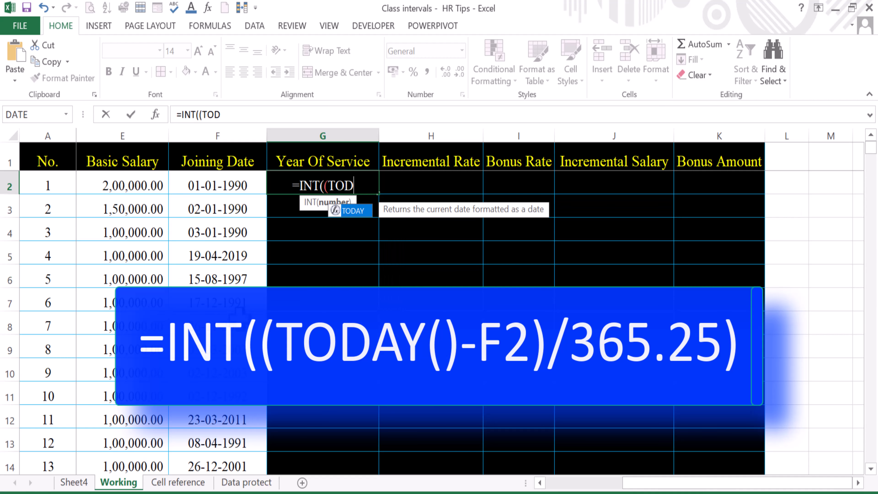
text(AY()-)
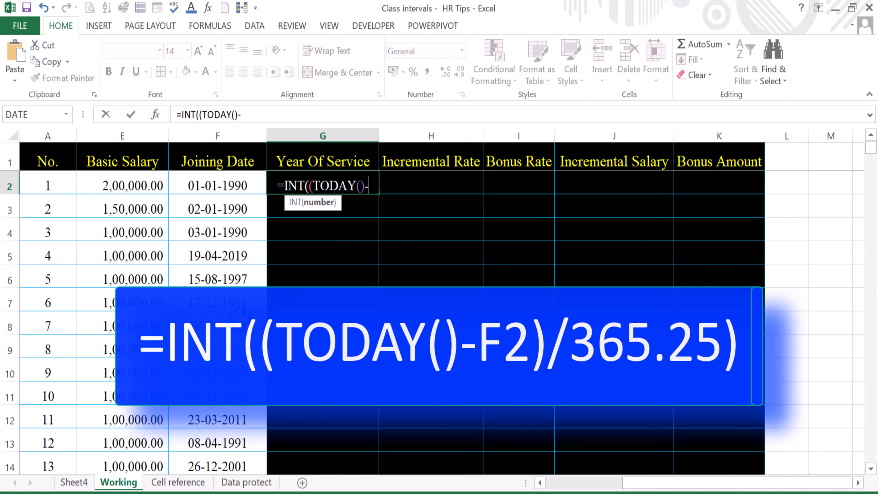
click(222, 186)
text()/)
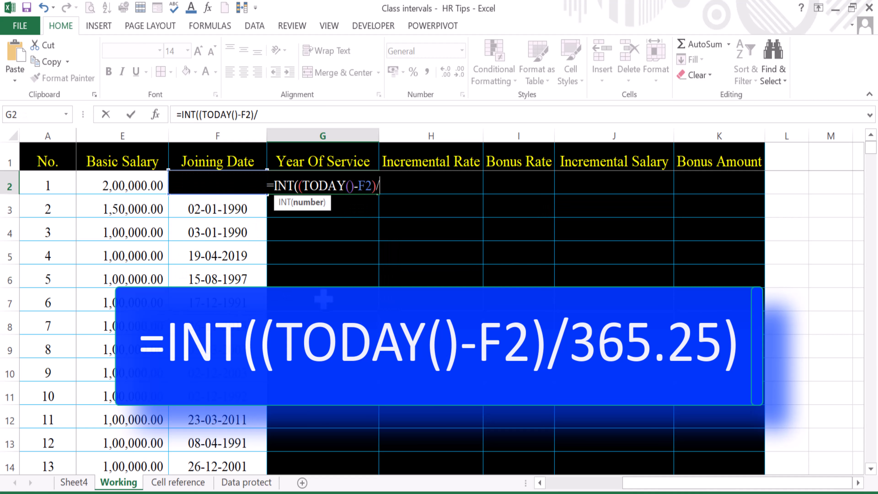
text(365.25))
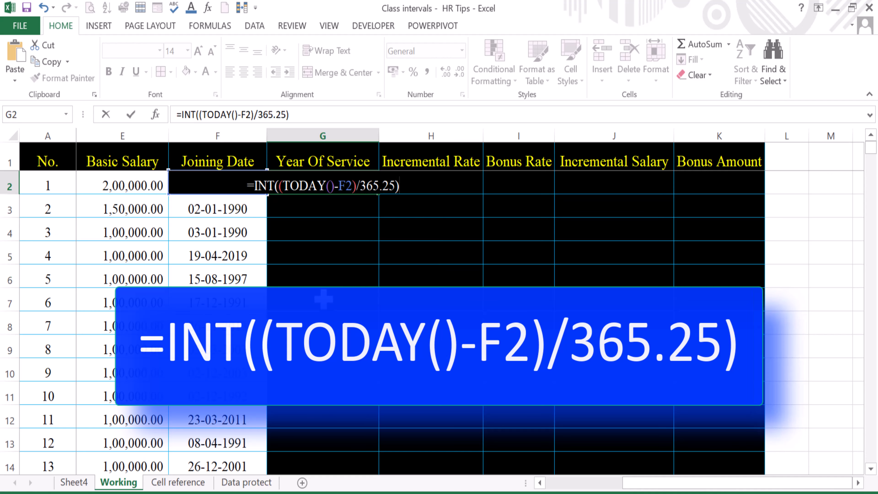
key(ctrl+Return)
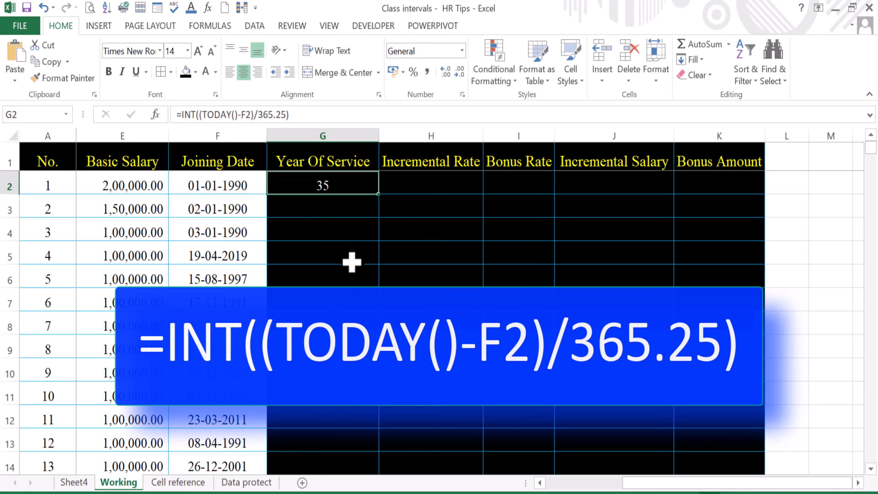
double_click(378, 194)
scroll(380, 194, up, 4)
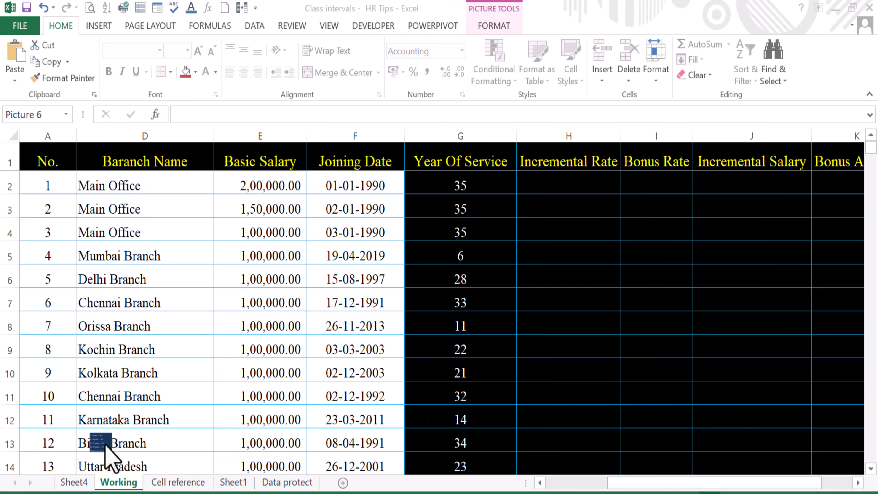
- Enlarge the small picture of service-year percentage slabs near row 13 so that it spans about rows 4 to 13
click(180, 440)
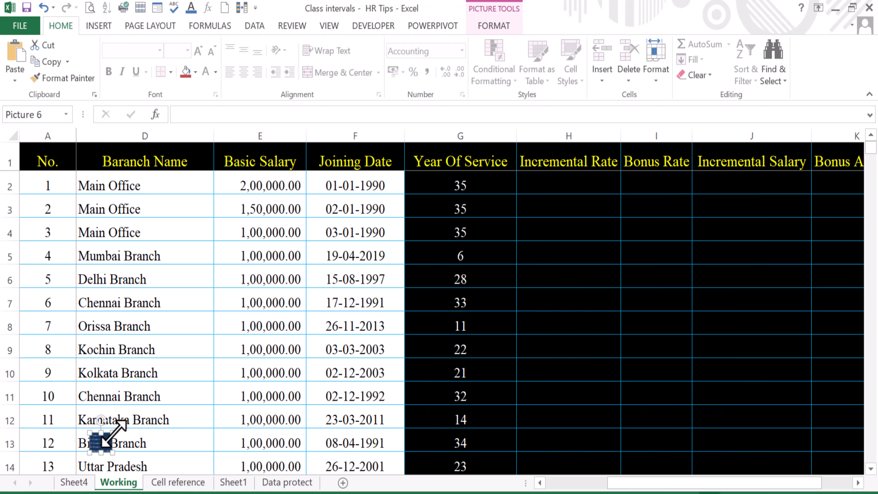
drag(114, 433, 366, 288)
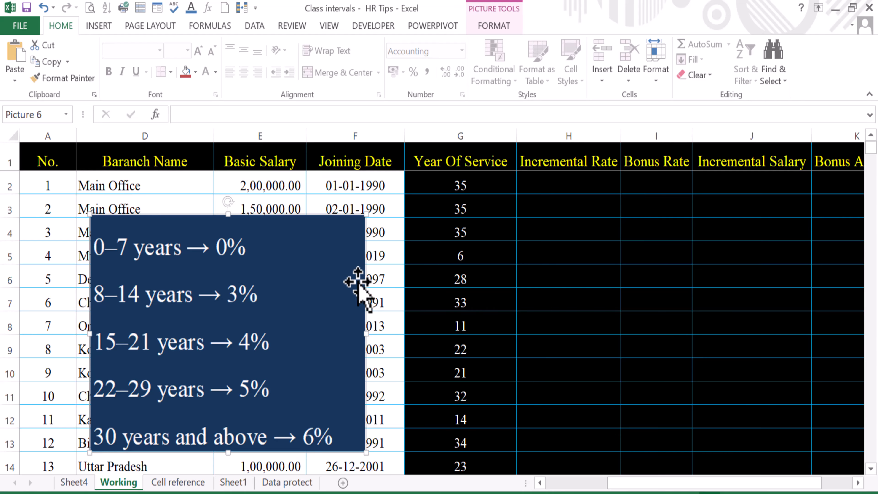
- Enter =LOOKUP(G2,{0,8,15,22,30},{0,0.03,0.04,0.05,0.06}) in H2 and fill the formula down the Incremental Rate column
click(386, 209)
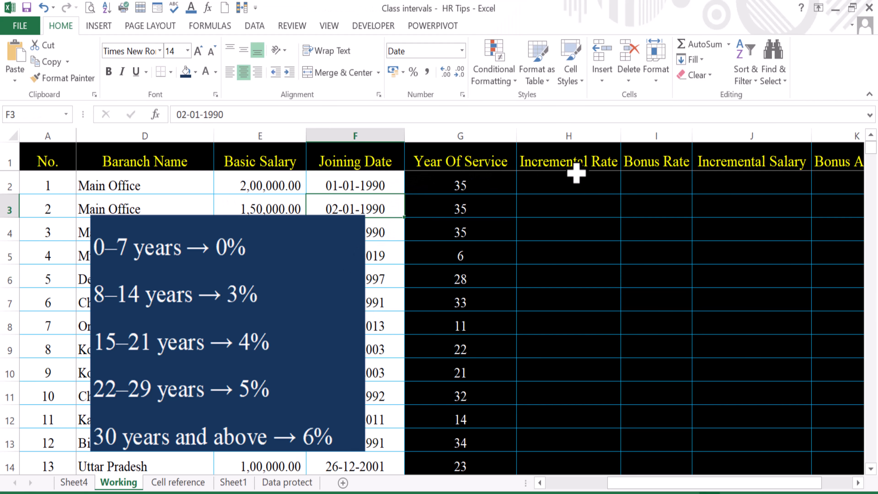
click(568, 184)
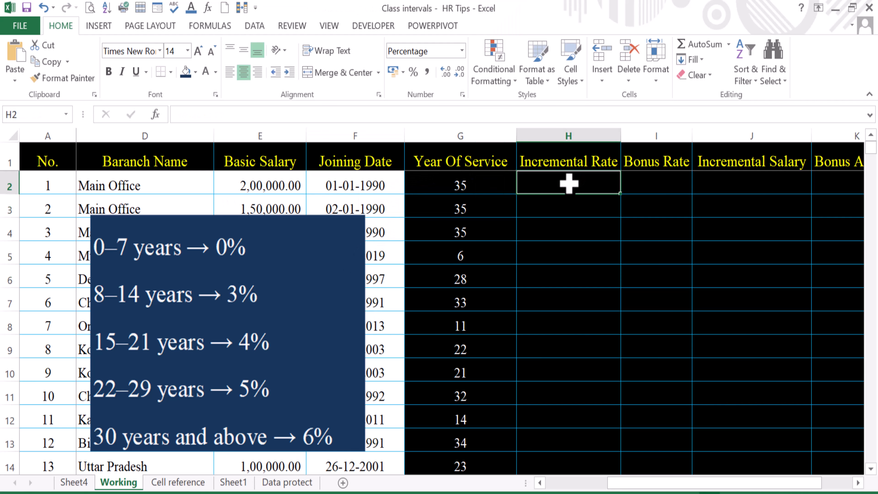
text(=)
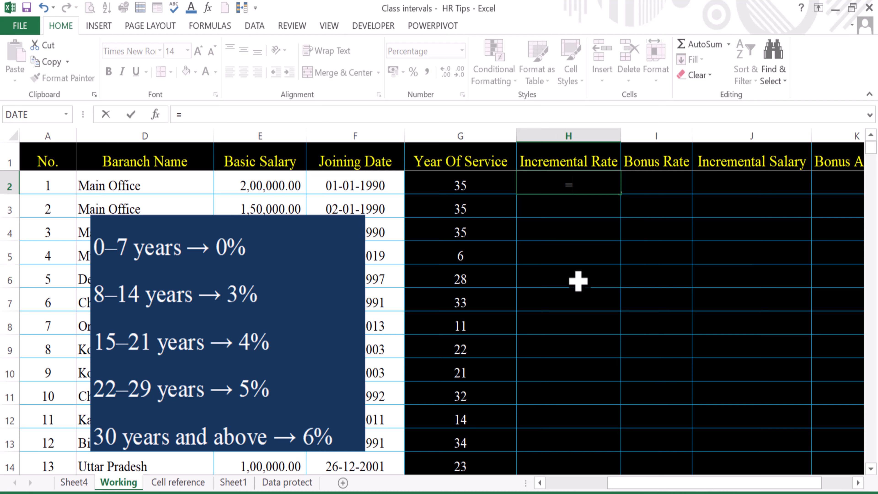
text(LOOKU)
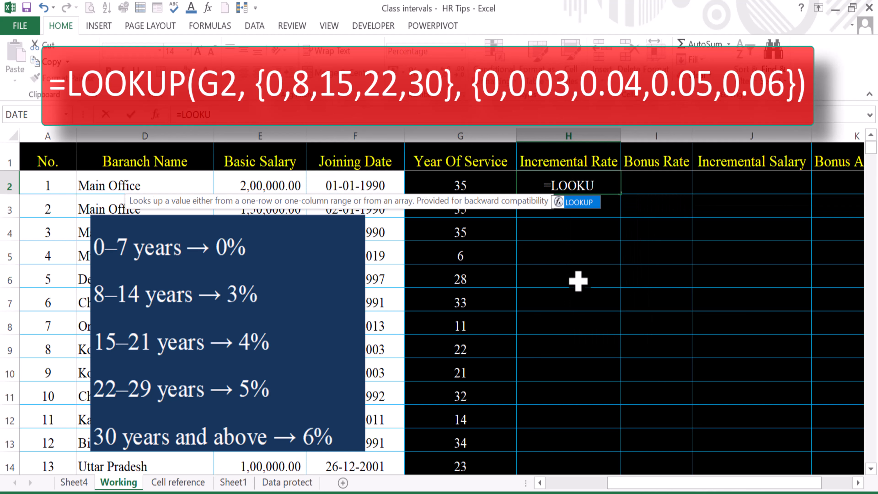
text(P)
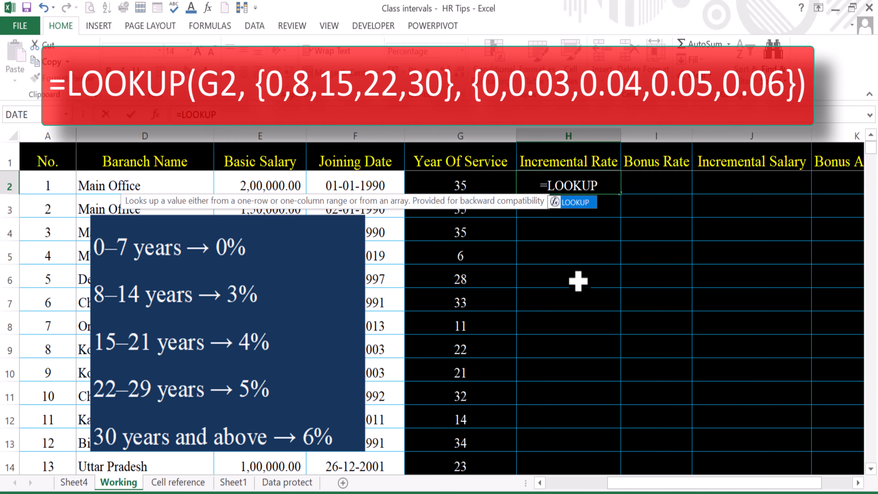
text(()
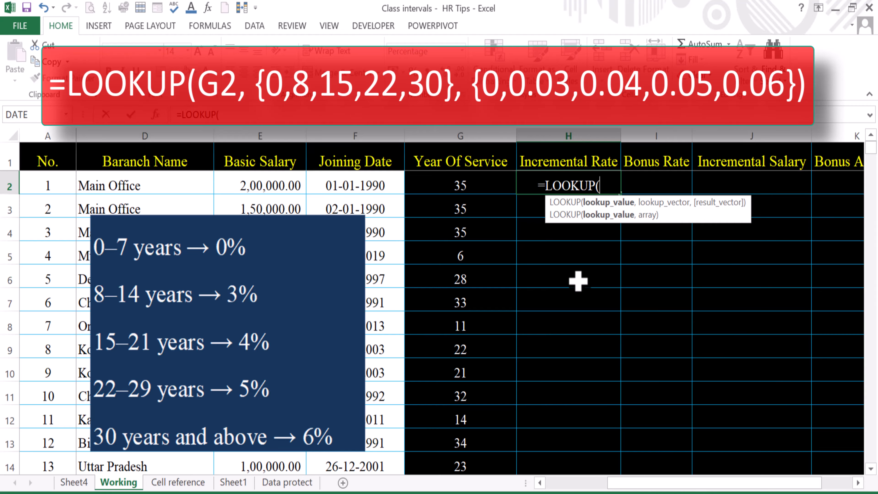
text(G2)
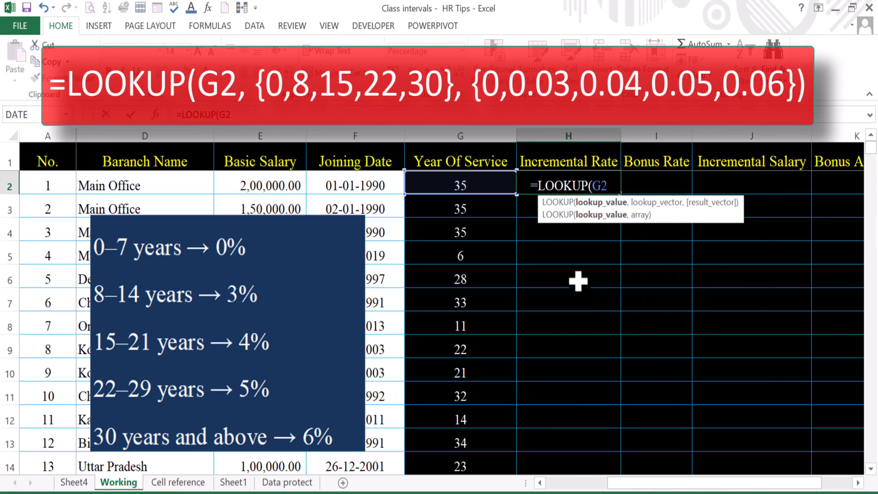
text(,)
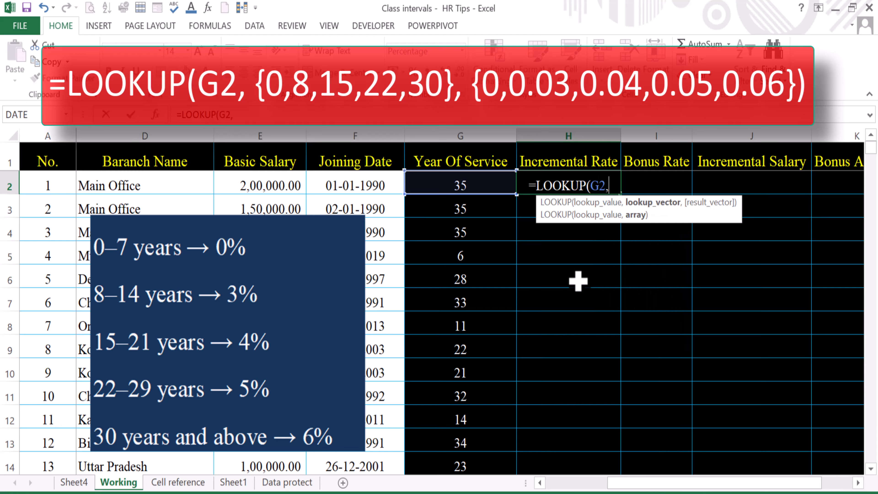
text({0,9)
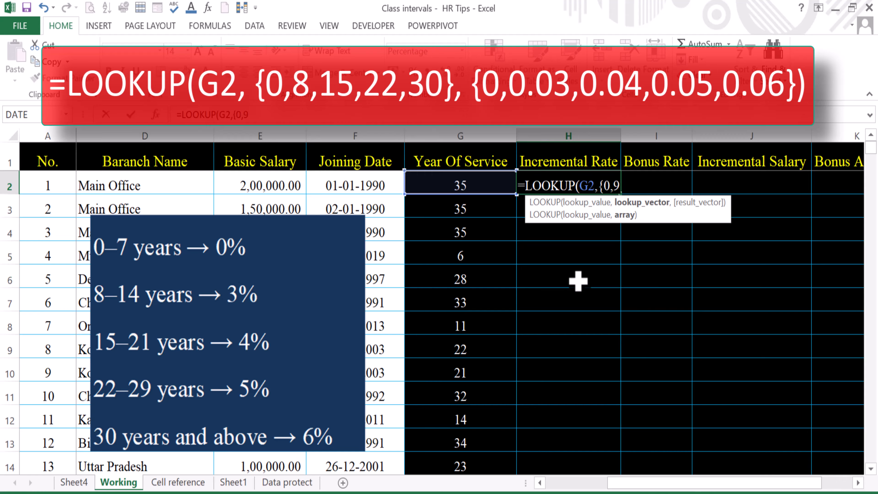
key(BackSpace)
text(8,)
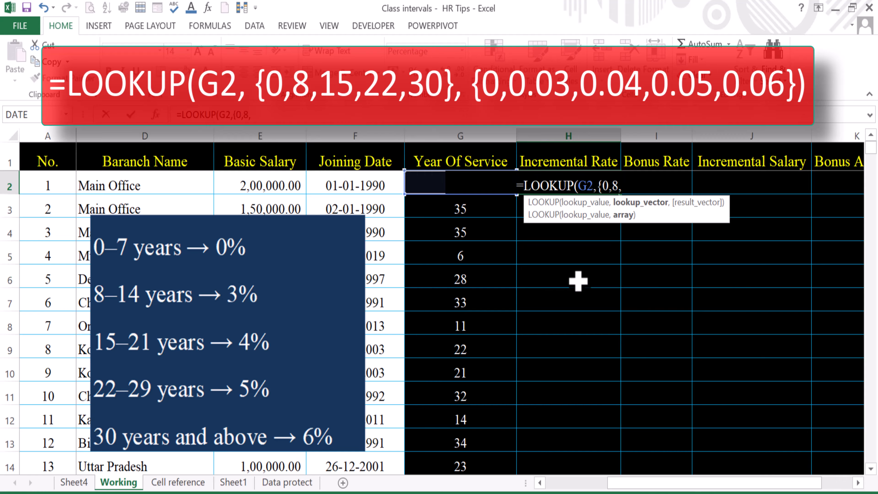
text(15,22,)
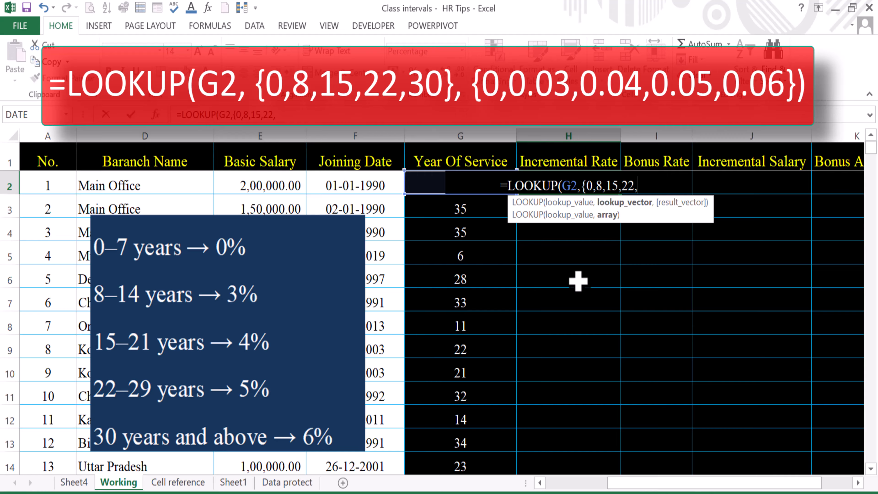
text(30},)
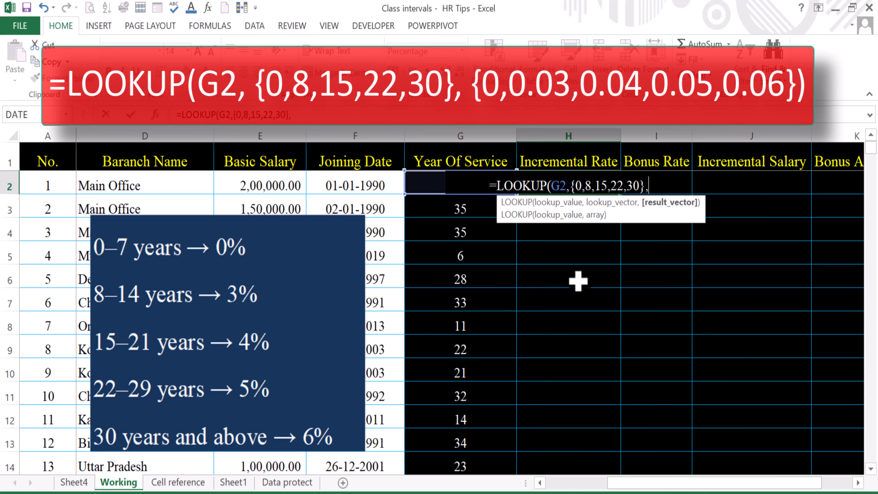
text({0.)
key(BackSpace)
text(,0.03)
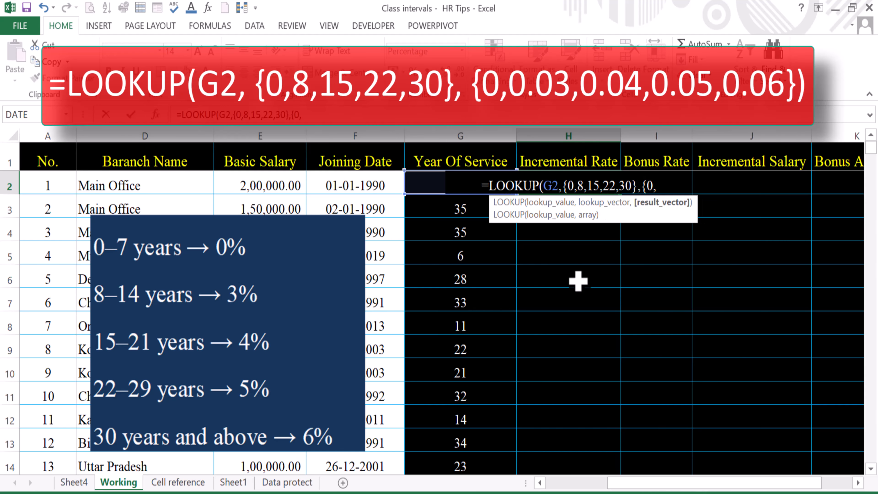
text(,0)
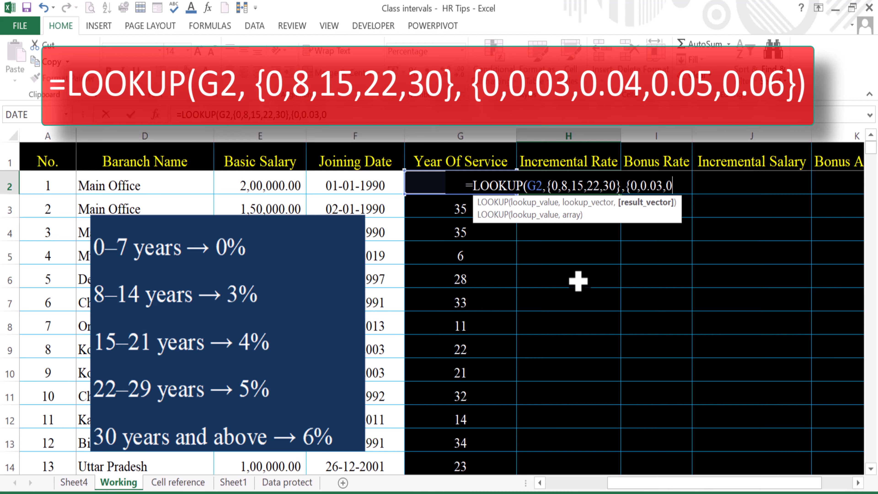
text(.04,0.05)
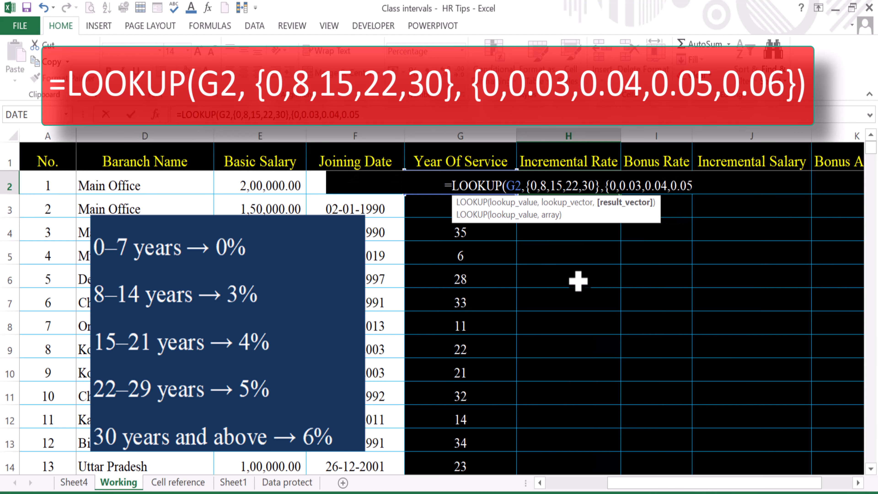
text(,0.06}))
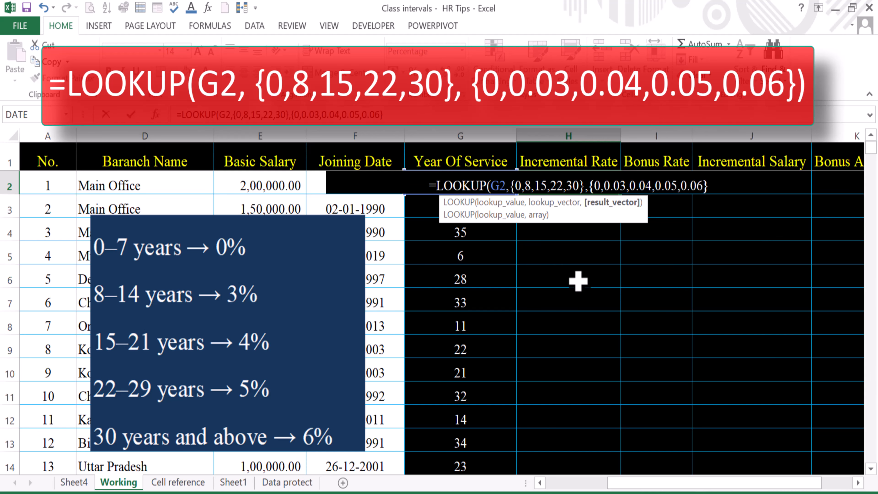
key(Return)
click(611, 187)
double_click(620, 194)
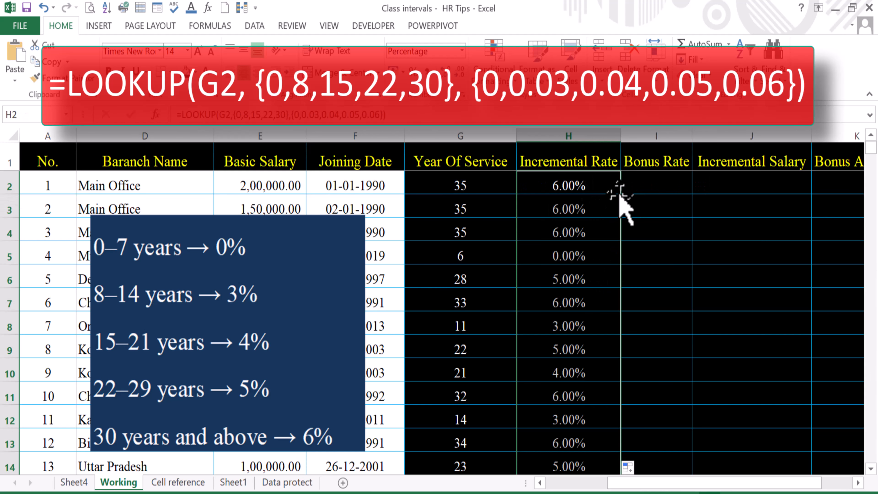
- Shrink the service-year percentage picture down near row 13 and select the first Bonus Rate cell, I2
click(363, 218)
drag(365, 215, 112, 436)
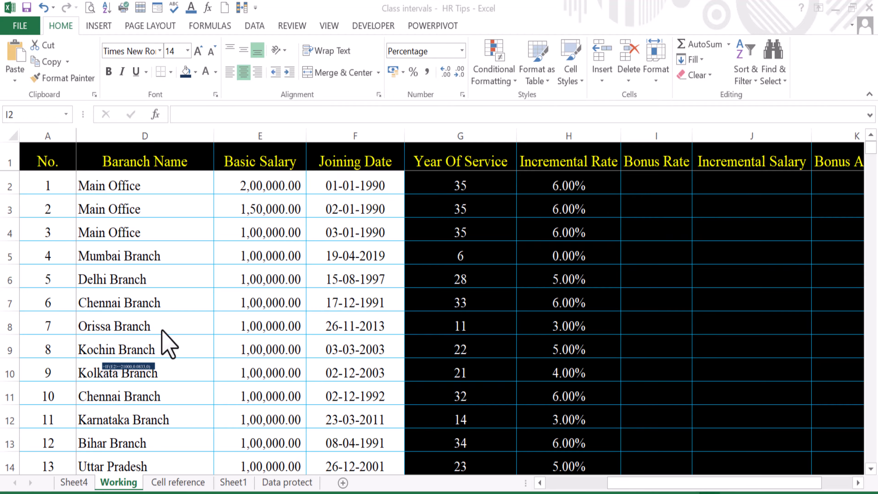
click(175, 328)
click(647, 190)
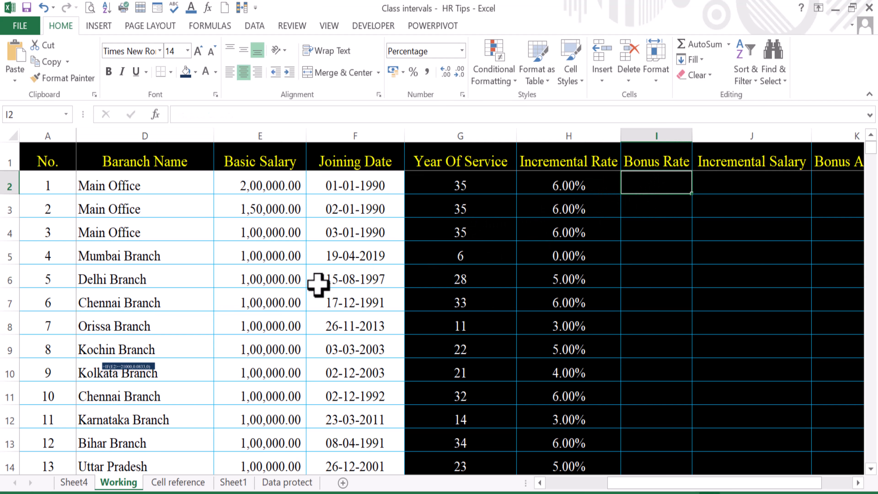
- Enlarge the small bonus formula picture near row 10 to span columns D to F and move it up over rows 4 and 5
click(144, 364)
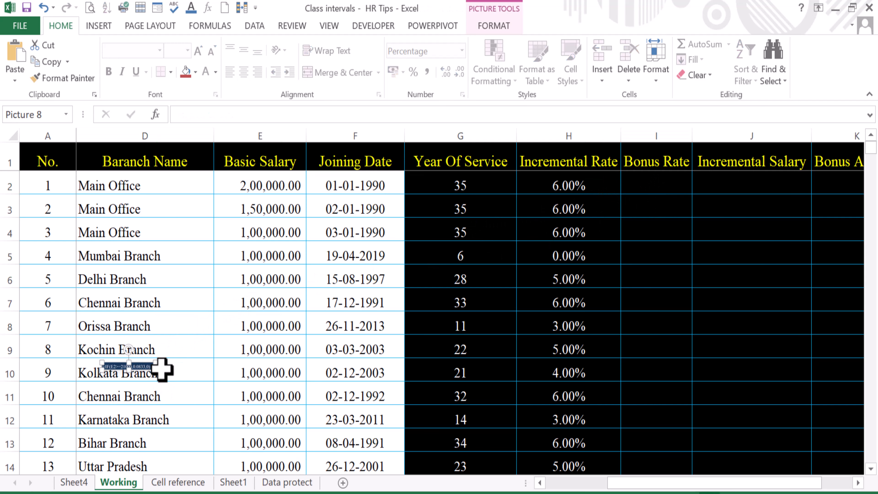
drag(153, 363, 190, 344)
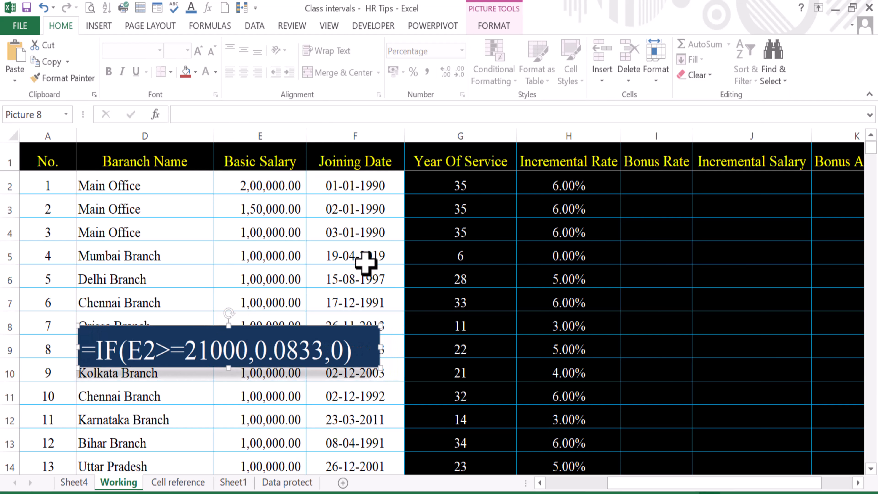
click(656, 187)
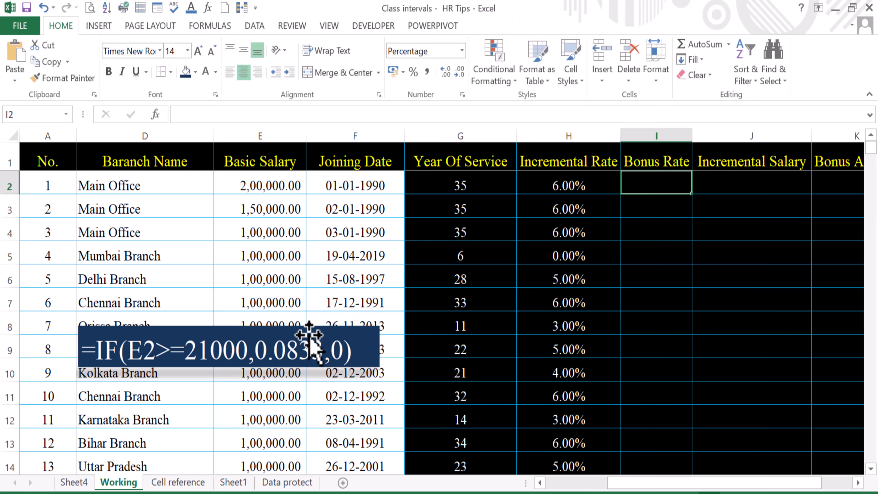
drag(307, 344, 315, 225)
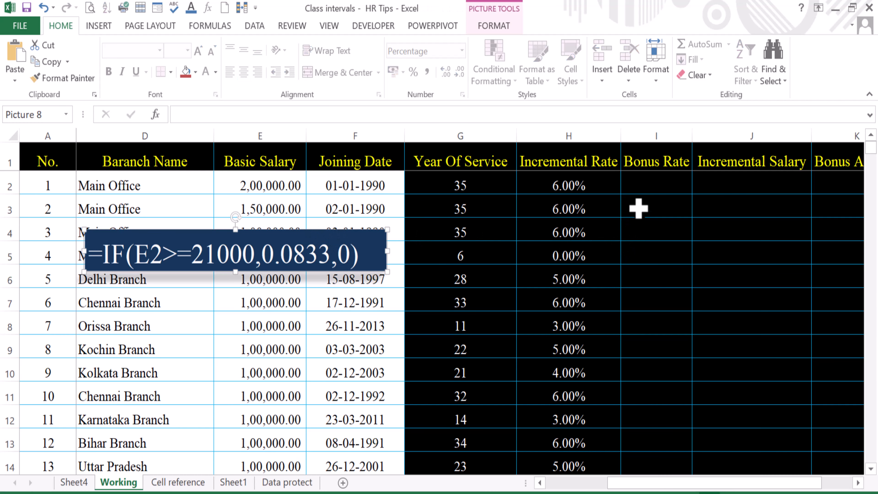
- Enter =IF(E2>=21000,0.0833,0) in I2 and fill the formula down the Bonus Rate column
click(644, 190)
text(=IF)
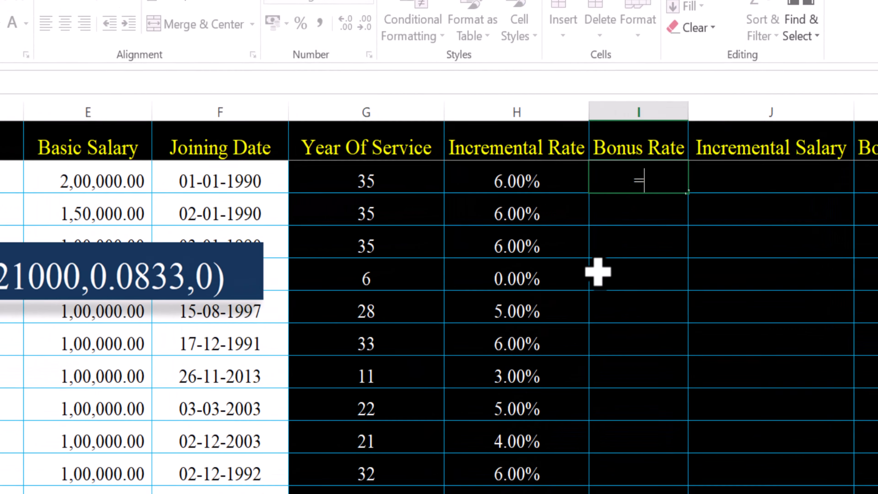
text((E2)
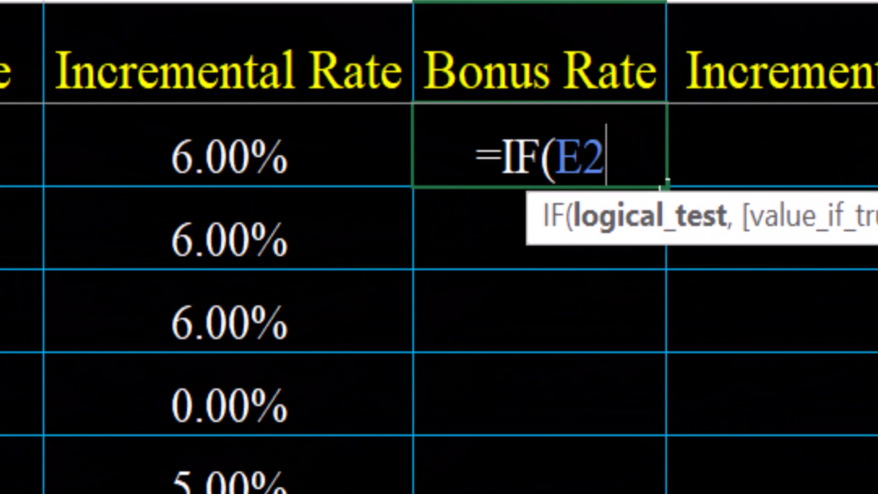
text(>=2)
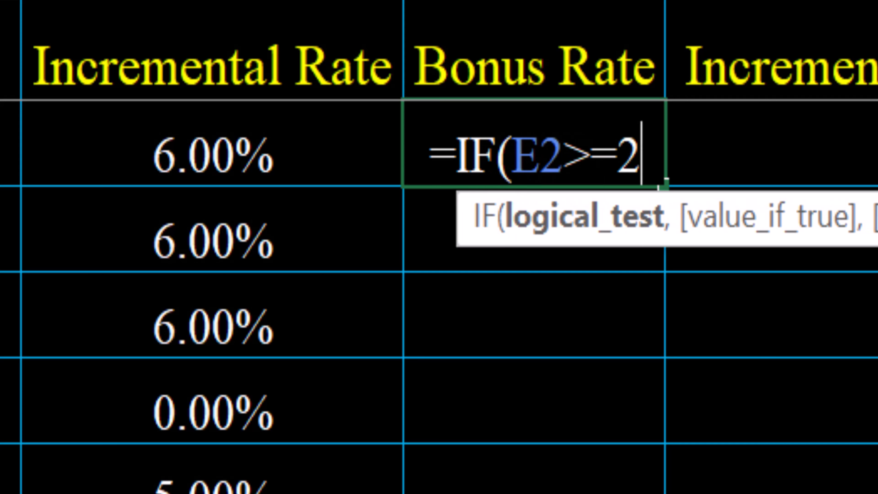
text(1000,0.08)
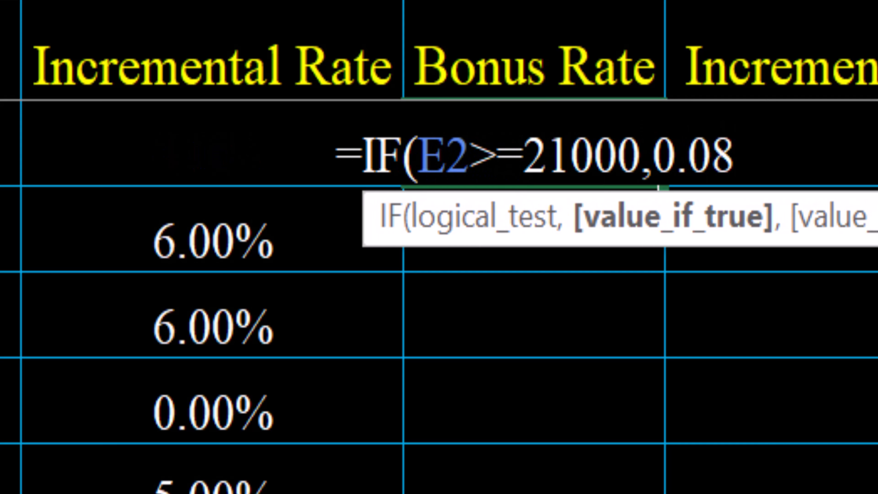
text(33,0))
key(Return)
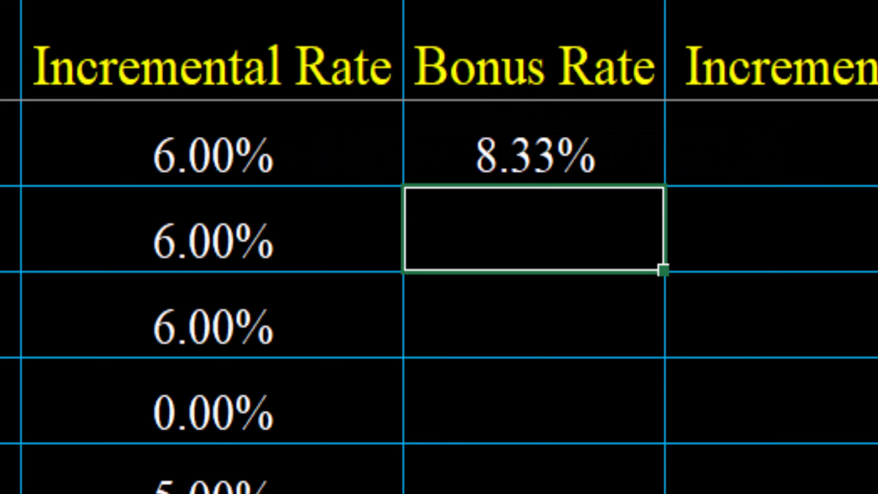
key(Up)
double_click(665, 185)
scroll(553, 373, down, 10)
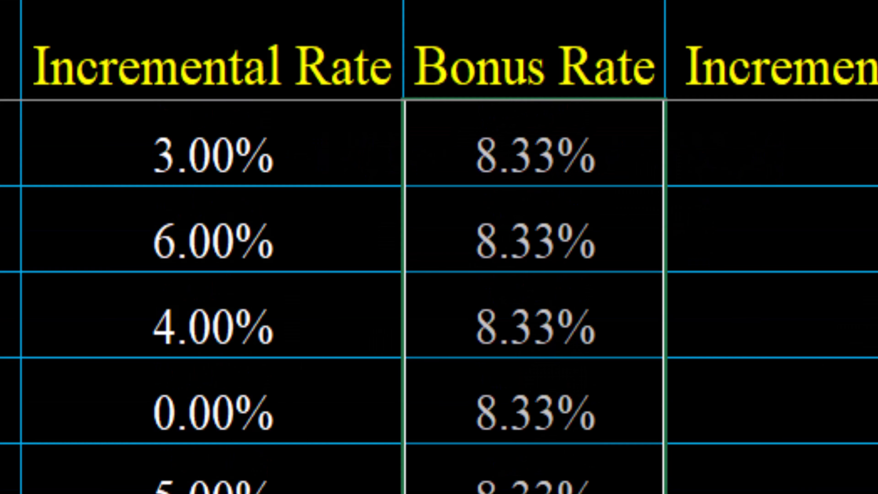
scroll(439, 298, up, 15)
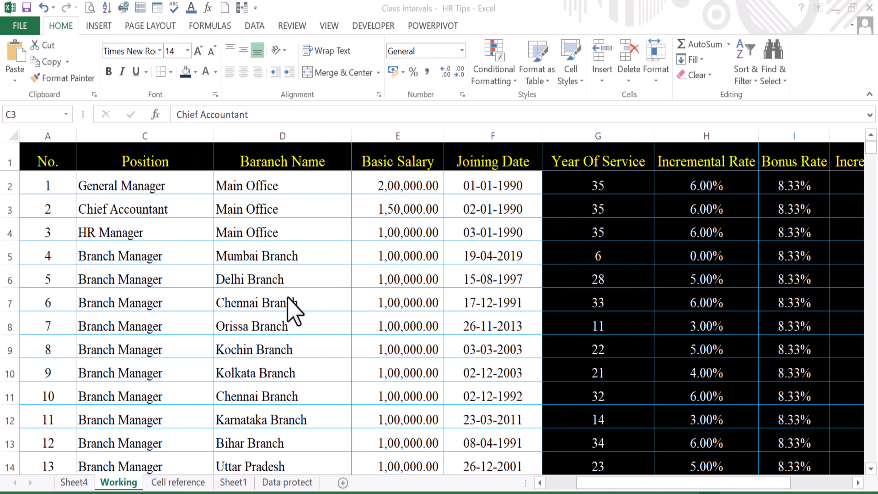
- Sort the employee records by the Baranch Name column on values in A to Z order
click(138, 162)
click(392, 164)
click(268, 169)
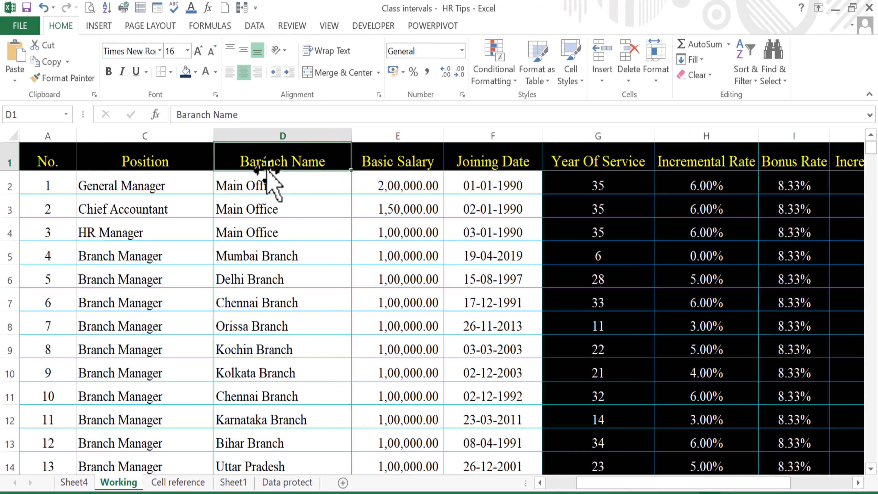
click(251, 183)
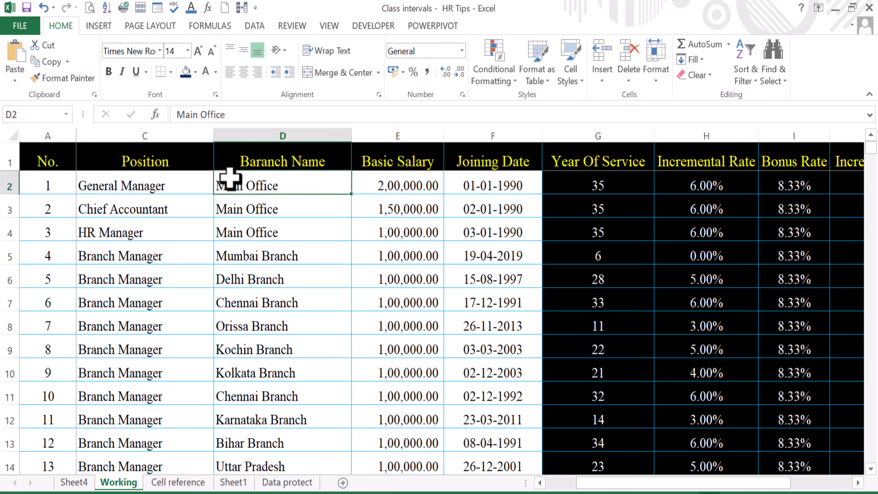
click(112, 186)
click(229, 184)
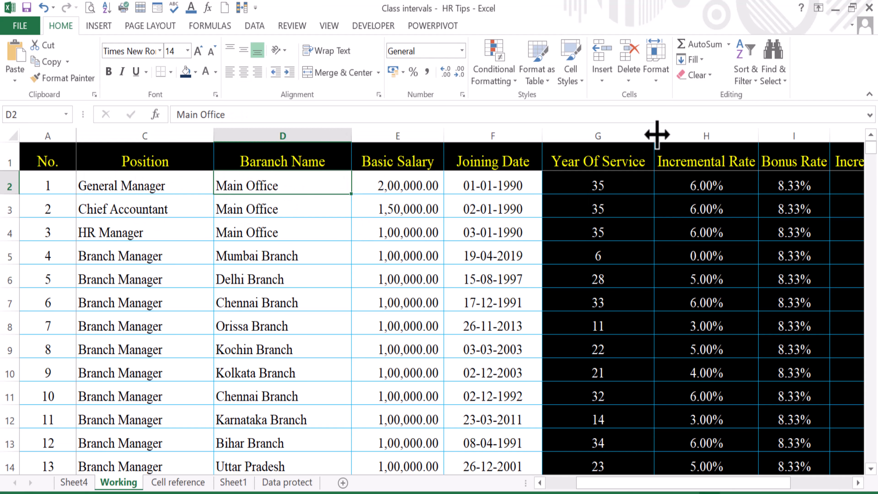
click(745, 74)
click(764, 133)
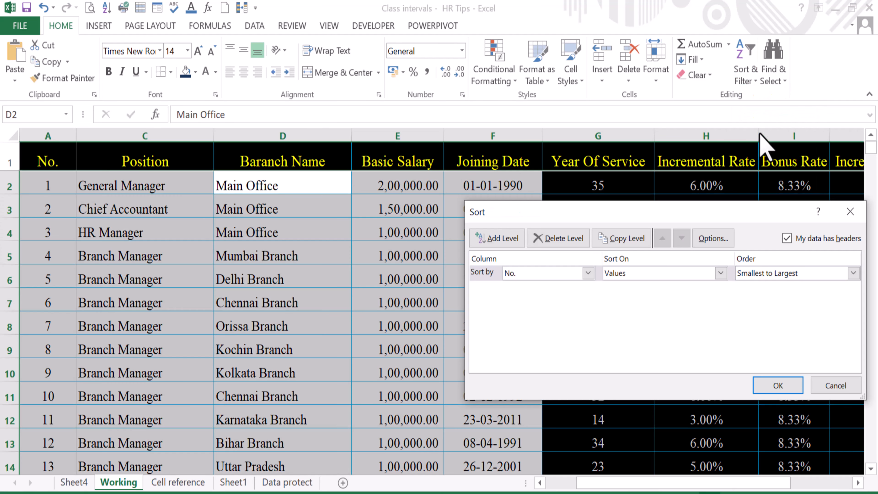
click(588, 273)
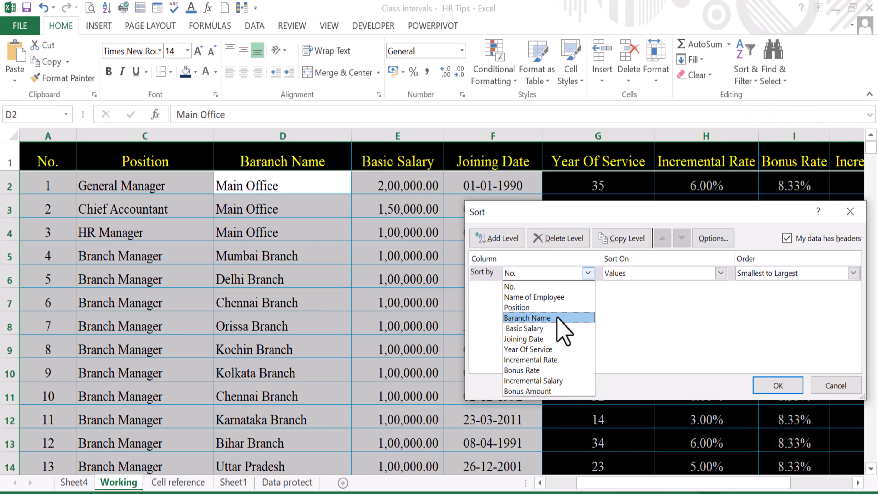
click(547, 318)
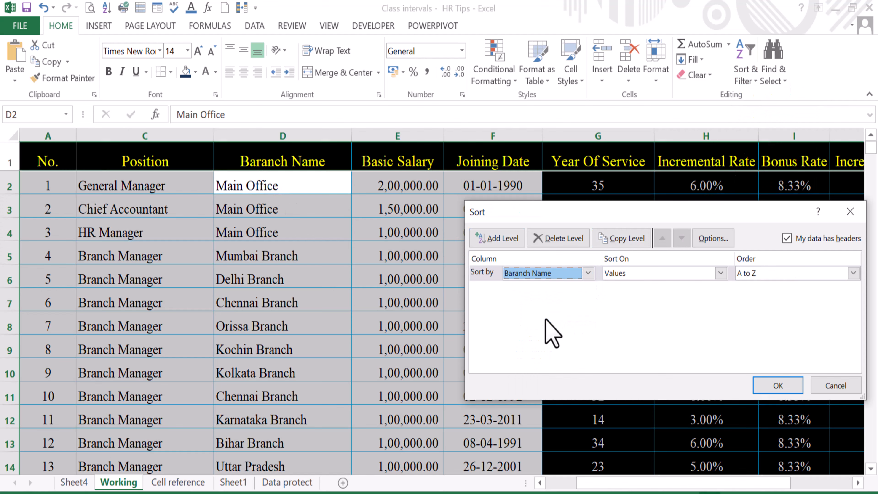
click(779, 387)
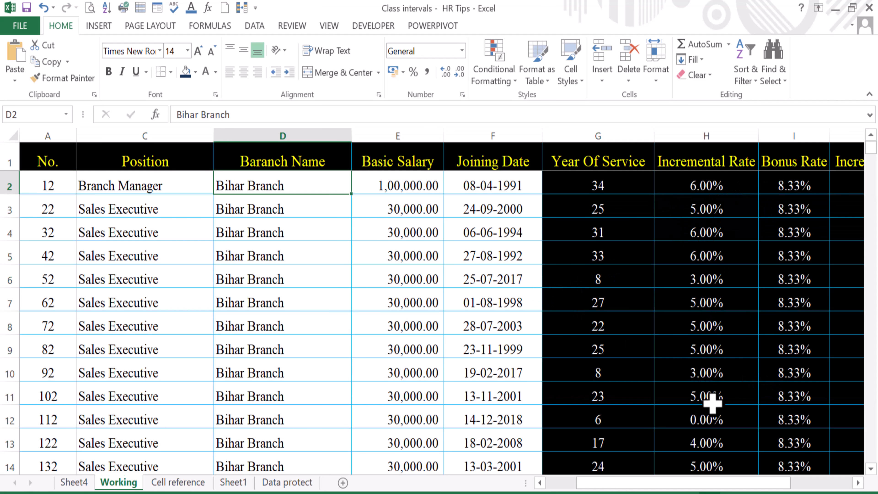
- Enter =E2*H2 in J2 and fill the formula down the Incremental Salary column
scroll(770, 269, down, 9)
scroll(780, 307, down, 20)
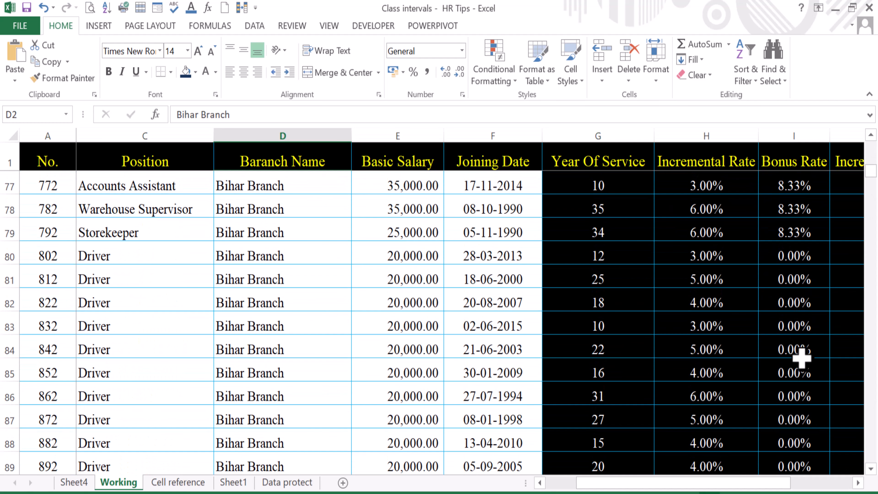
scroll(786, 413, down, 6)
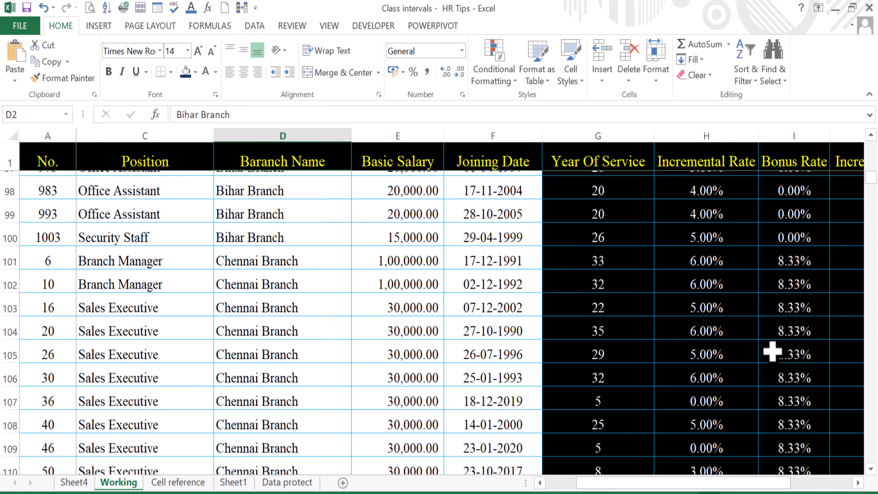
scroll(694, 367, up, 5)
scroll(683, 352, up, 20)
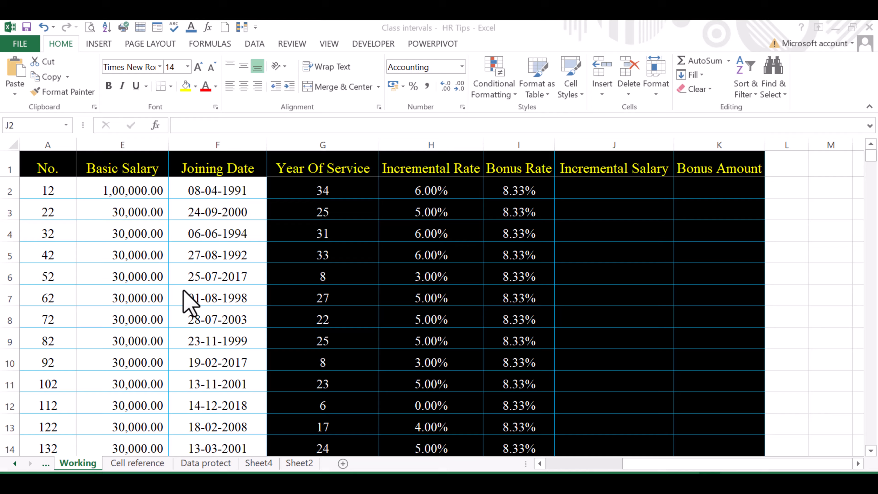
click(123, 318)
click(618, 190)
text(=)
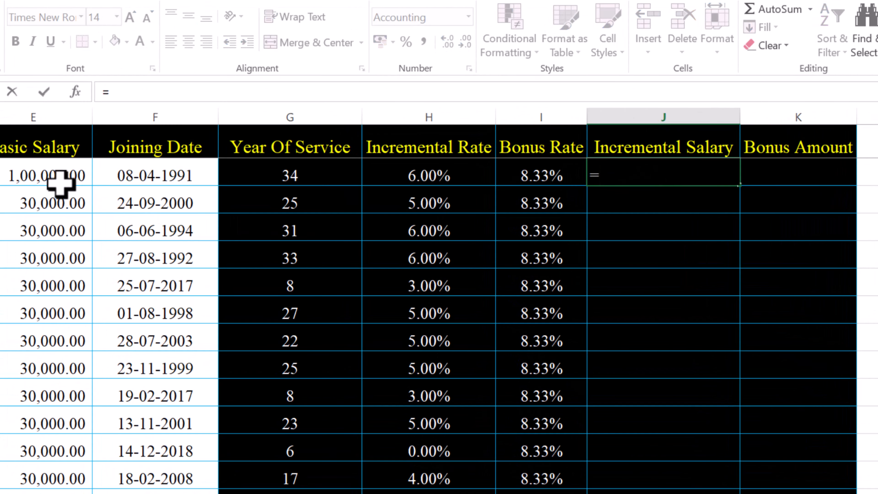
click(64, 175)
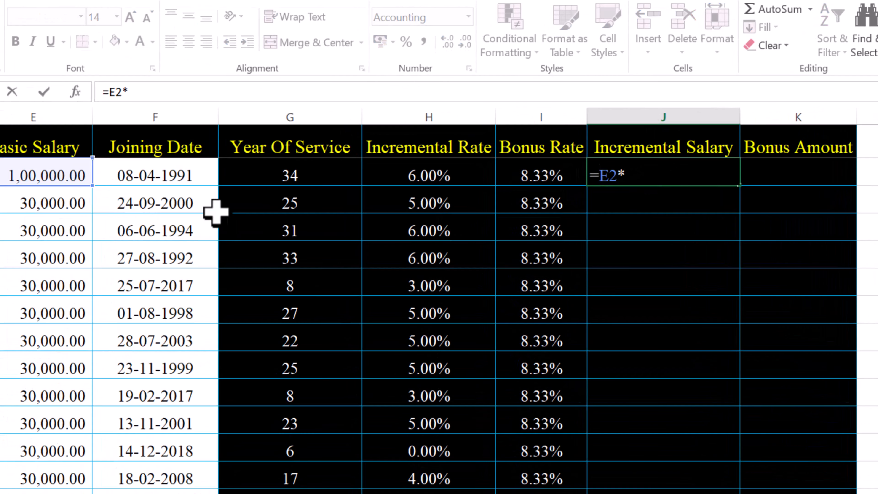
click(433, 176)
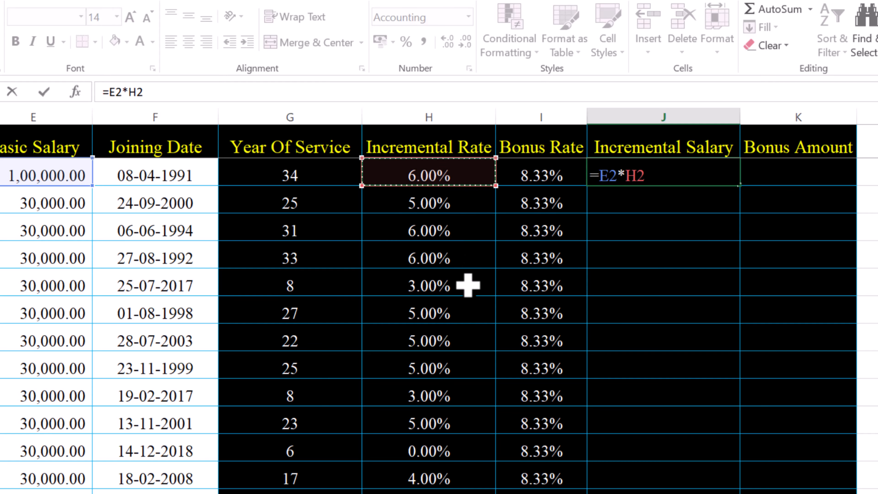
key(Return)
key(Up)
double_click(743, 187)
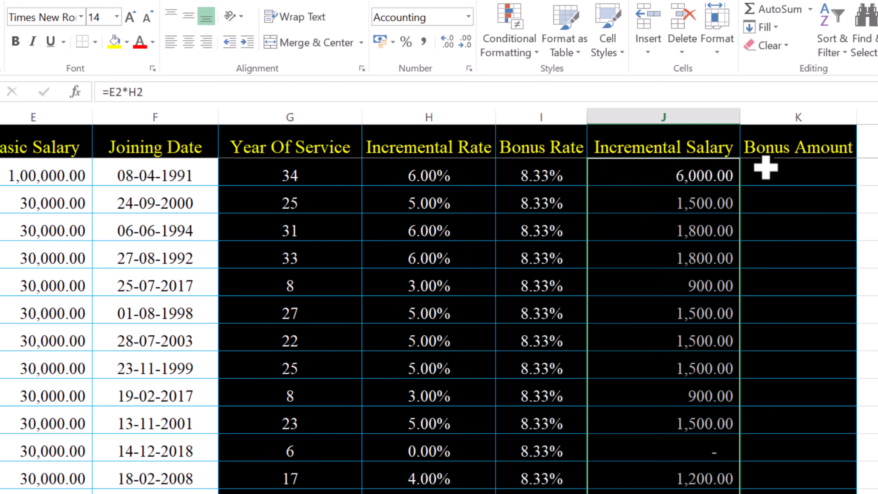
- Enter =E2*I2 in K2 and fill the formula down the Bonus Amount column
click(764, 166)
text(=)
click(64, 178)
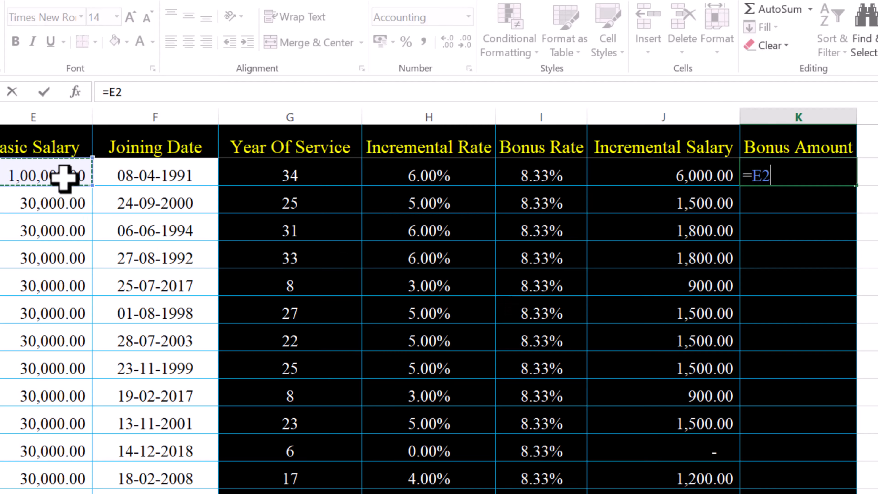
text(*)
click(516, 173)
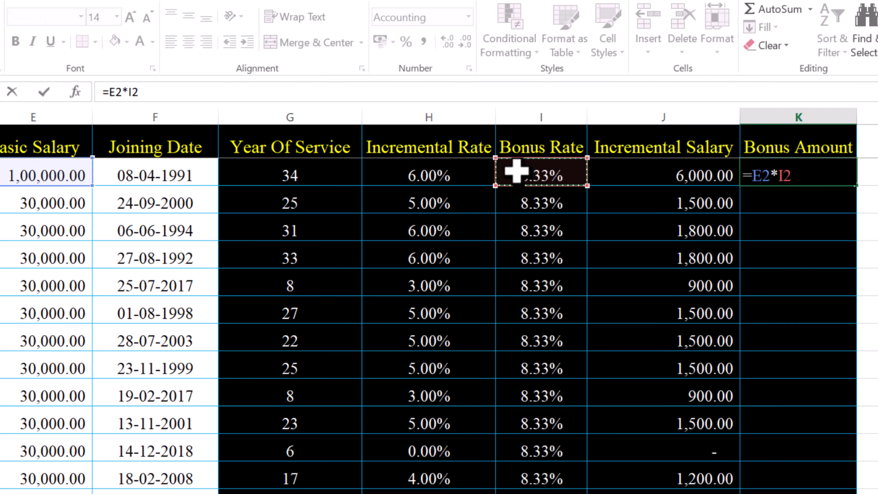
key(Return)
click(782, 172)
double_click(857, 187)
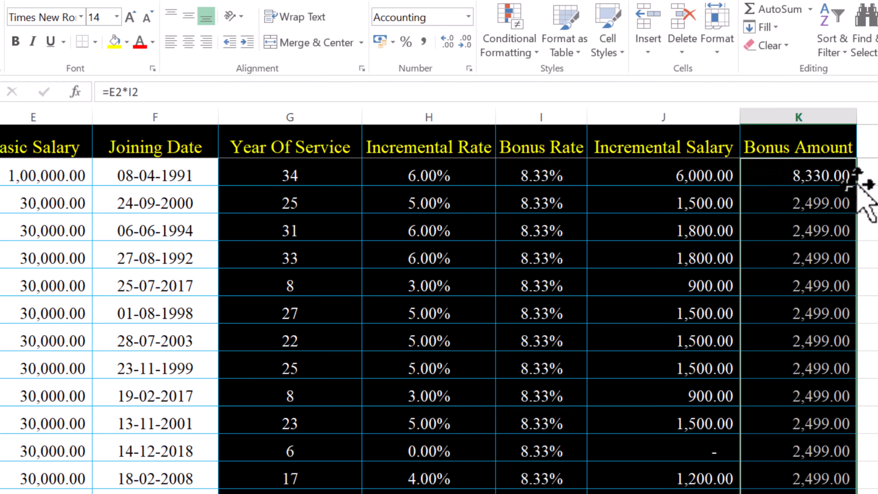
scroll(806, 257, down, 10)
scroll(603, 346, down, 10)
click(686, 318)
scroll(550, 349, down, 20)
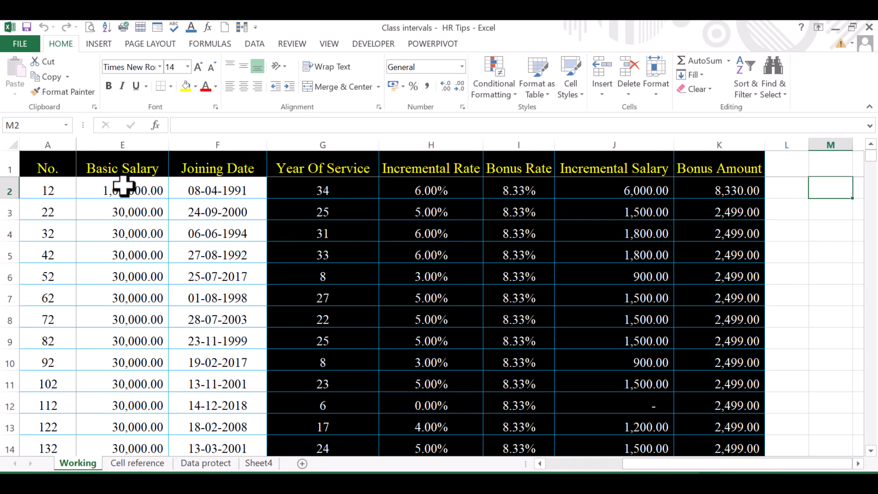
- Create a pivot table from the range Working!$A$1:$K$1006 on a new worksheet
click(120, 190)
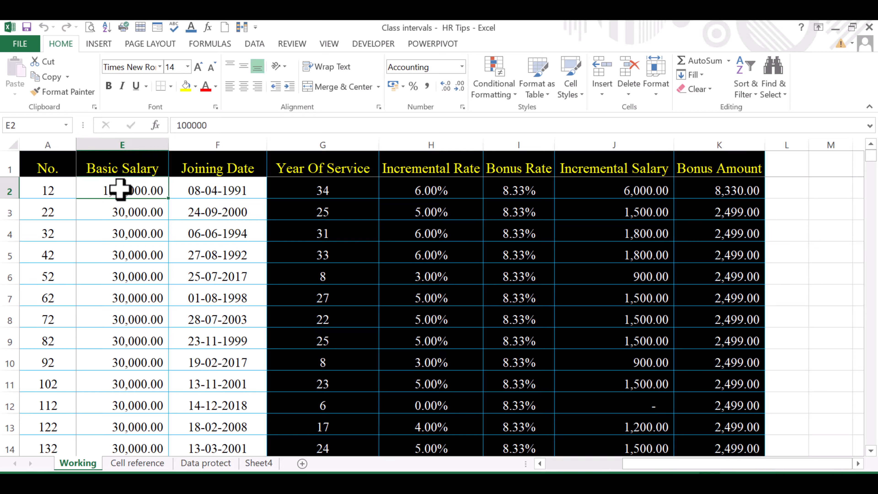
click(99, 46)
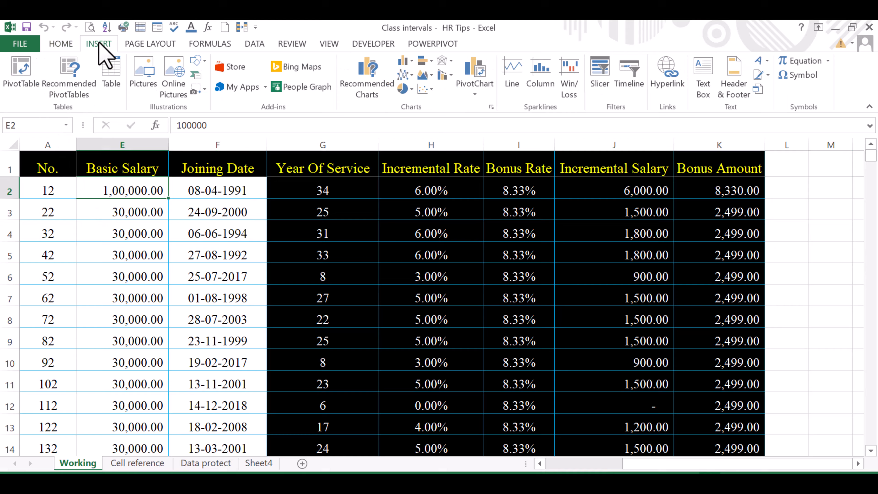
click(20, 69)
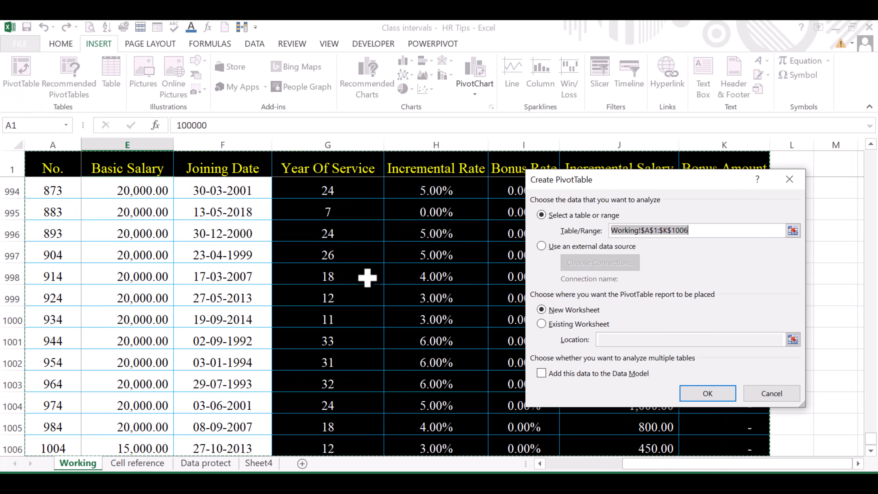
click(541, 323)
click(542, 310)
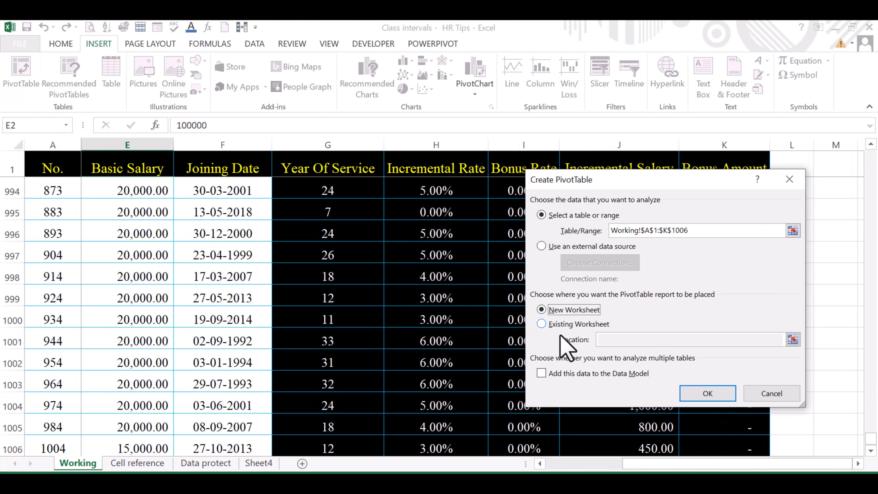
click(707, 394)
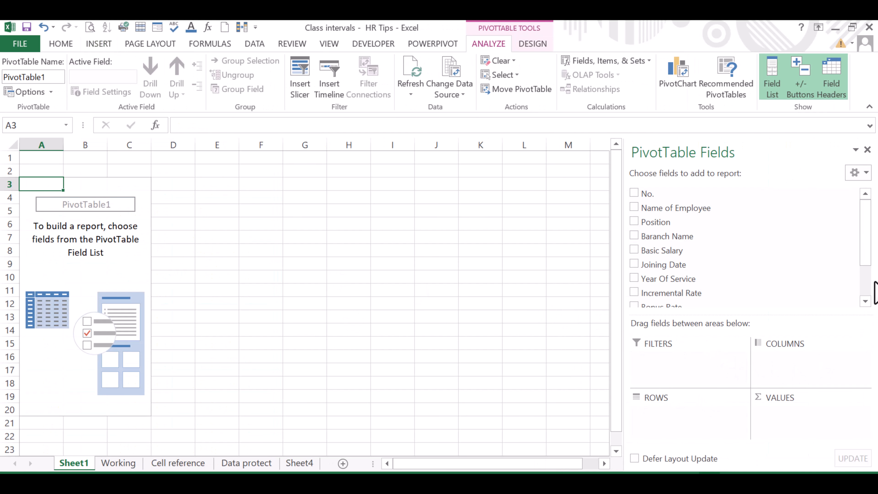
- Add Year Of Service to the pivot table's rows and Basic Salary, Incremental Salary and Bonus Amount to its values
scroll(874, 292, down, 2)
drag(672, 223, 671, 432)
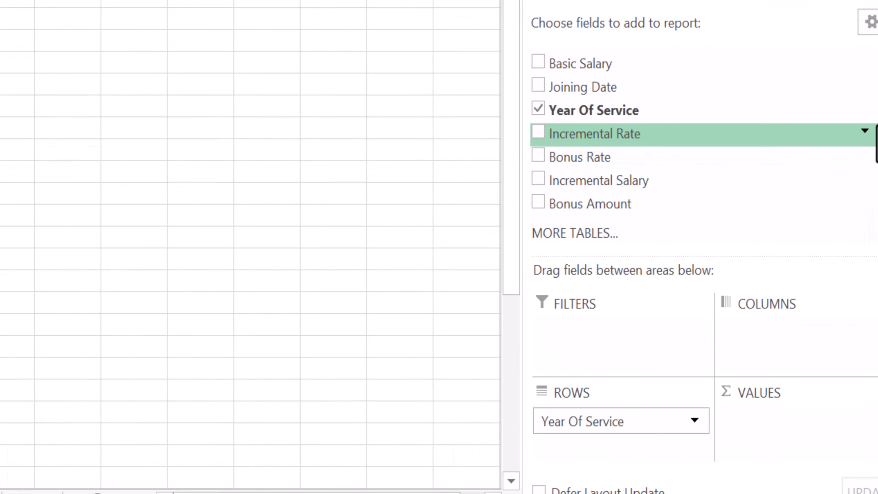
drag(570, 64, 747, 403)
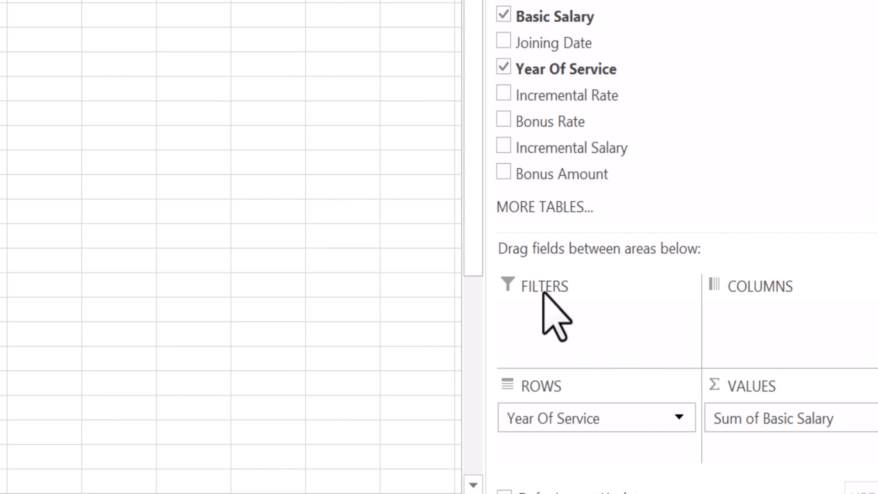
drag(567, 146, 733, 421)
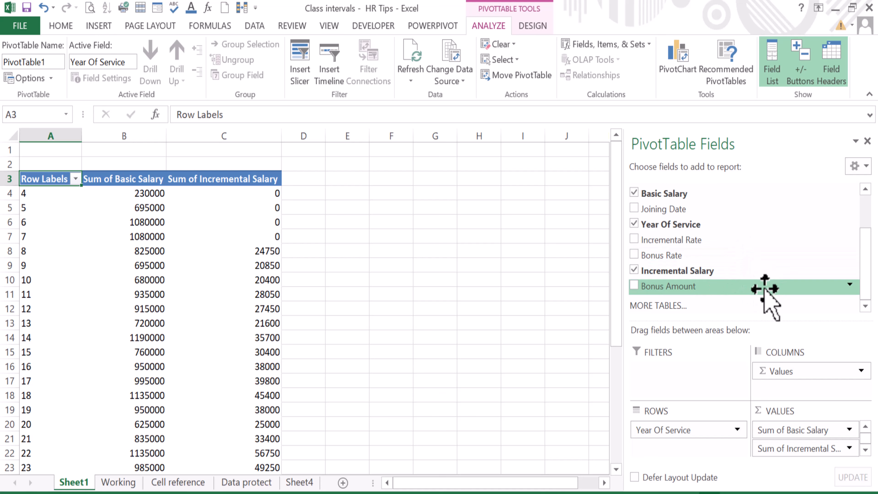
drag(682, 285, 790, 460)
click(490, 193)
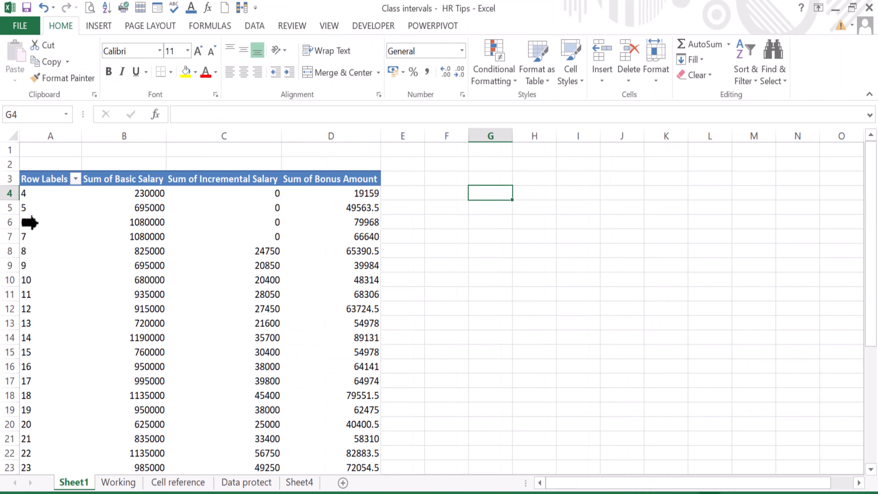
- Group the pivot table's Year Of Service row labels from 4 to 35 in intervals of 10
click(28, 208)
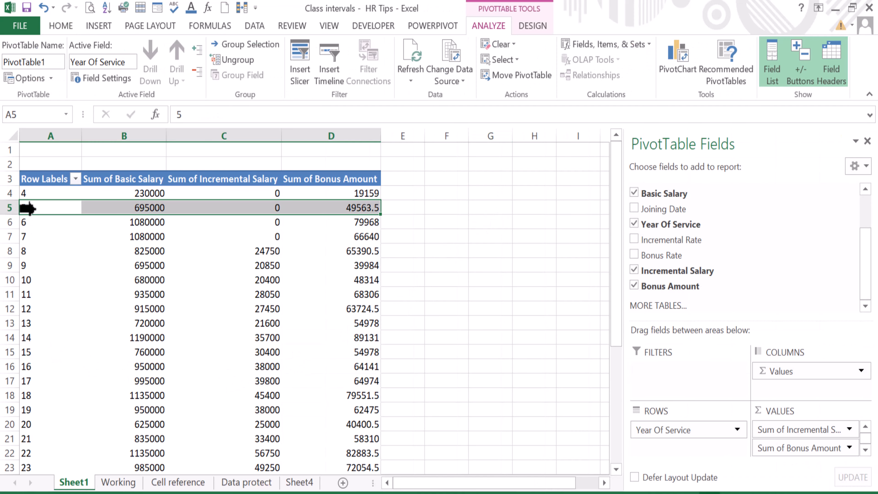
right_click(28, 208)
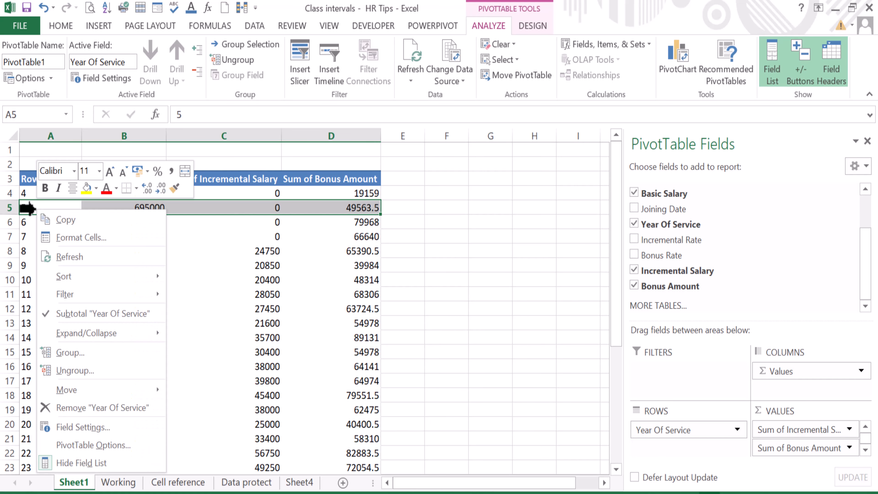
click(65, 353)
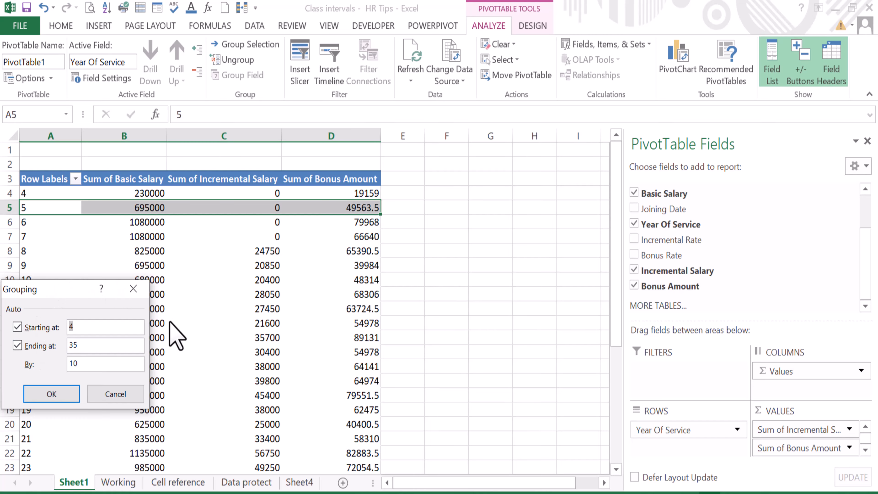
drag(78, 287, 481, 227)
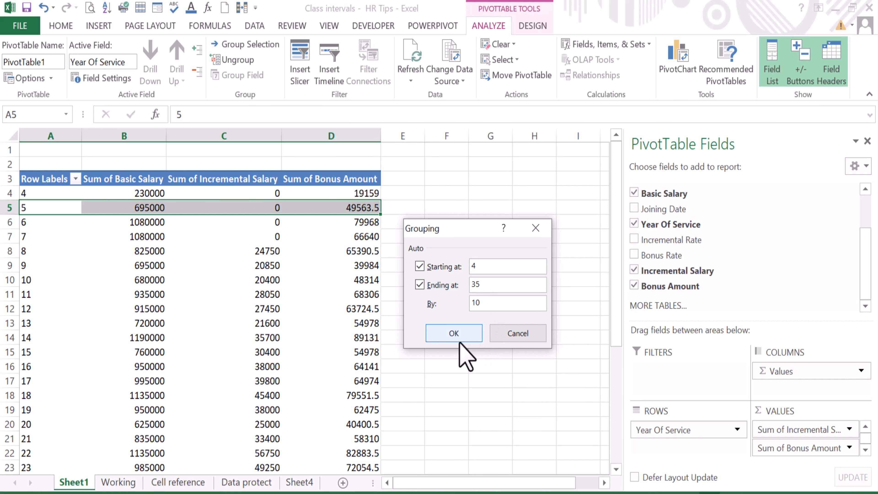
click(454, 333)
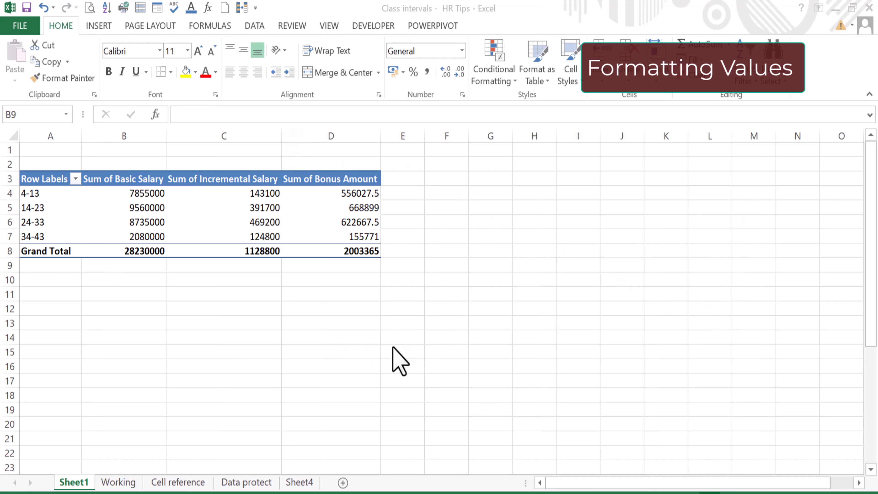
- Format the pivot table's Sum of Basic Salary values as Accounting with two decimals and no currency symbol
click(137, 180)
right_click(139, 180)
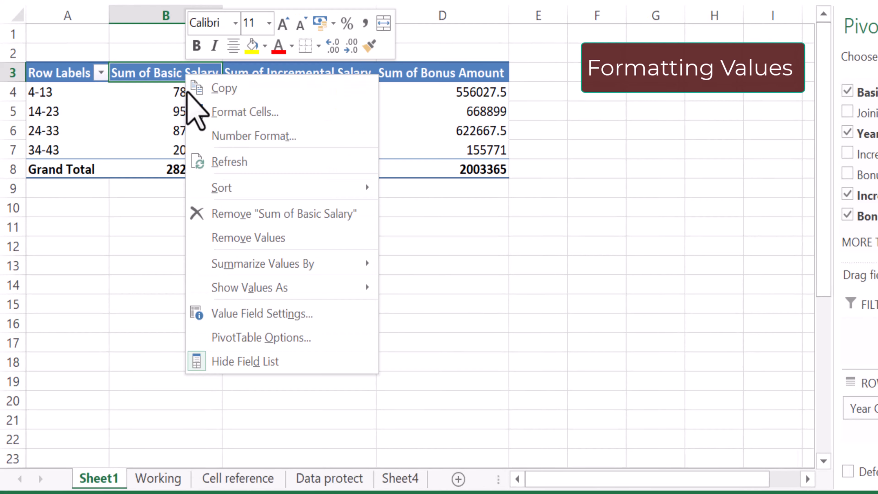
click(250, 312)
click(123, 442)
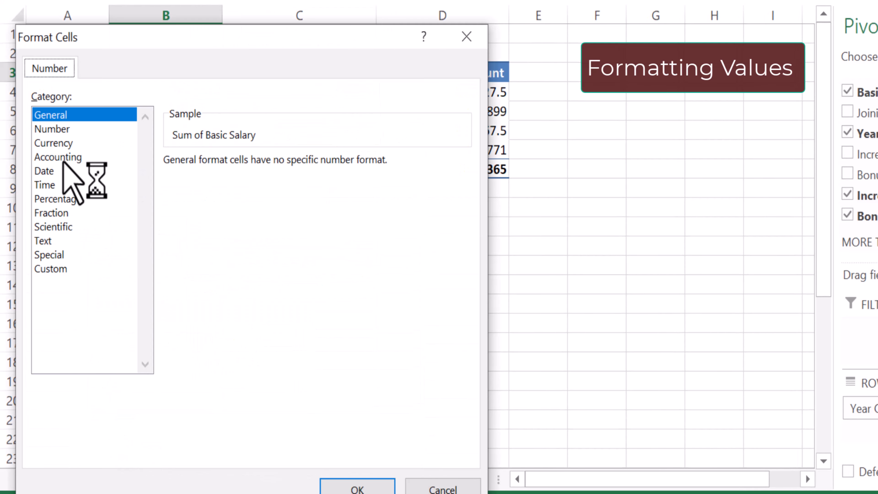
click(58, 157)
click(446, 184)
click(446, 204)
click(357, 488)
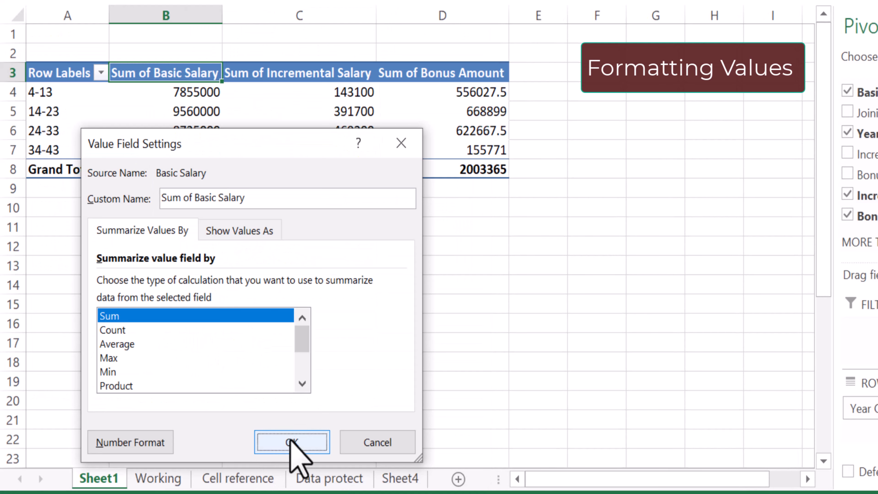
- Rename the Sum of Basic Salary value field as "Basic Salary." with a trailing period
drag(194, 197, 146, 205)
key(BackSpace)
click(222, 200)
text(.)
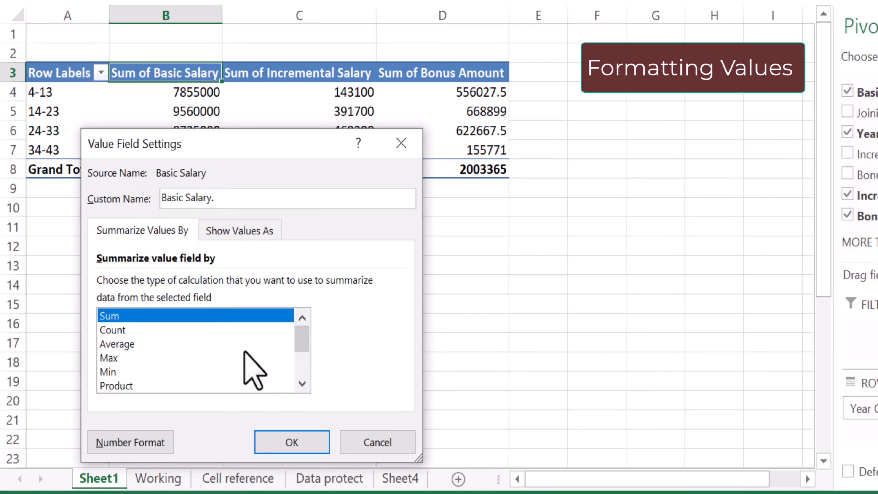
click(292, 442)
- Format the Sum of Incremental Salary values as Accounting with two decimals and no currency symbol
right_click(318, 72)
click(383, 311)
click(261, 446)
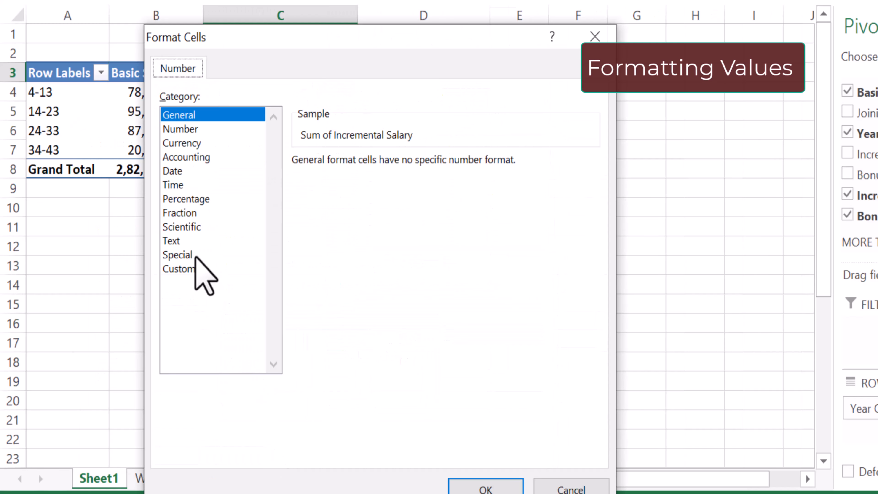
click(186, 157)
click(594, 184)
click(381, 199)
click(486, 488)
- Rename the Sum of Incremental Salary value field as "Incremental Salary." with a trailing period
drag(323, 204, 235, 204)
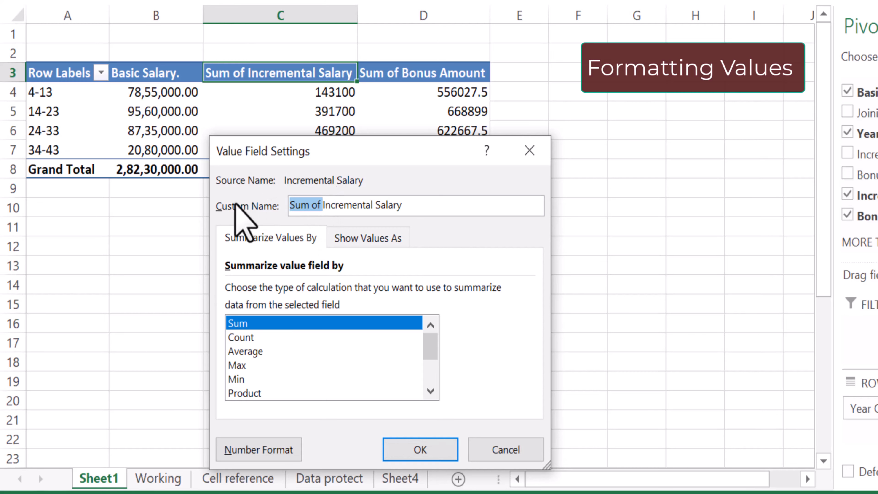
key(BackSpace)
click(378, 203)
text(.)
click(420, 449)
- Format the Sum of Bonus Amount values as Accounting with two decimals and no currency symbol
right_click(418, 73)
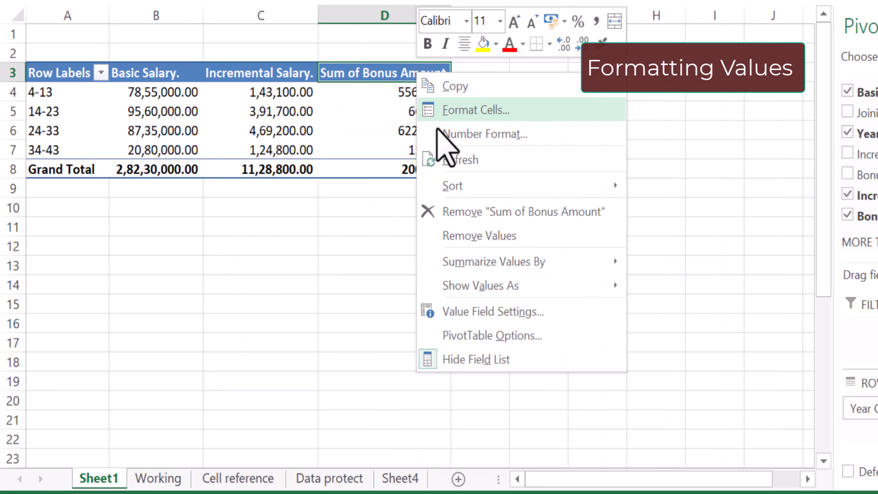
click(480, 312)
click(337, 446)
click(277, 156)
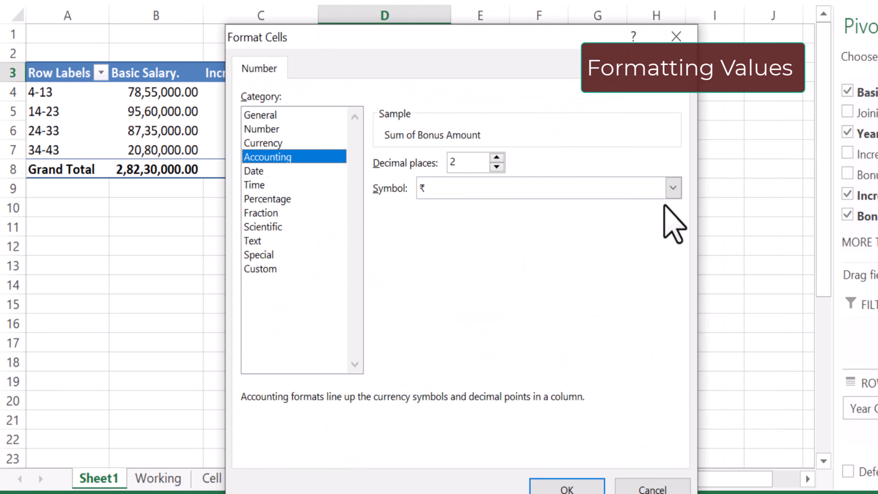
click(673, 187)
click(450, 244)
click(567, 487)
- Rename the Sum of Bonus Amount value field as "Bonus Amount." with a trailing period
drag(404, 200, 312, 203)
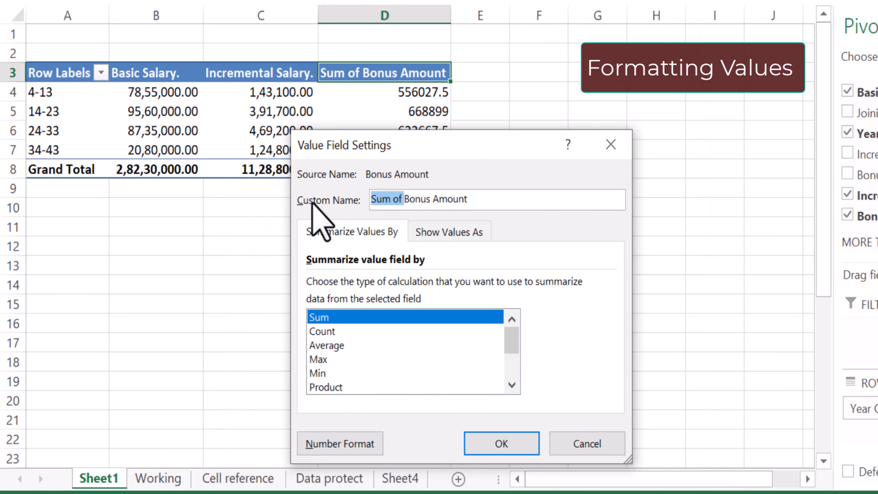
key(BackSpace)
click(446, 199)
text(.)
click(474, 444)
click(334, 341)
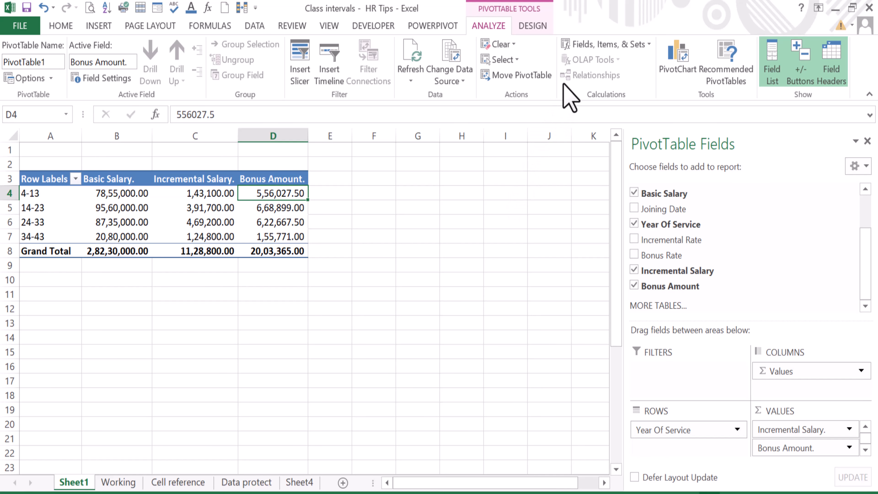
- Start a new calculated field for the pivot table and name it Gross Salary
click(584, 47)
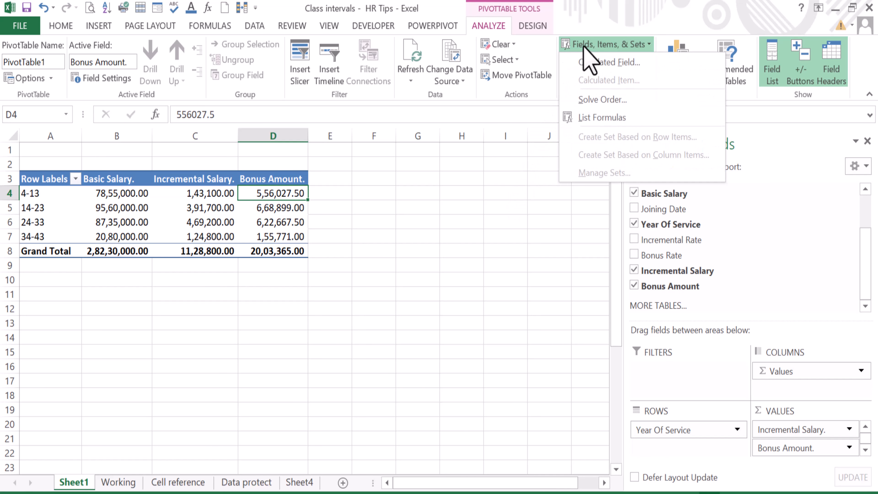
click(606, 63)
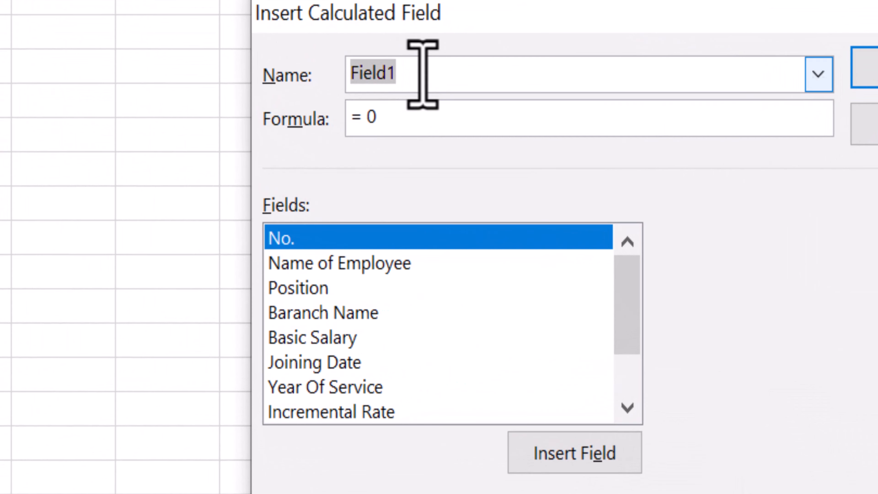
click(569, 210)
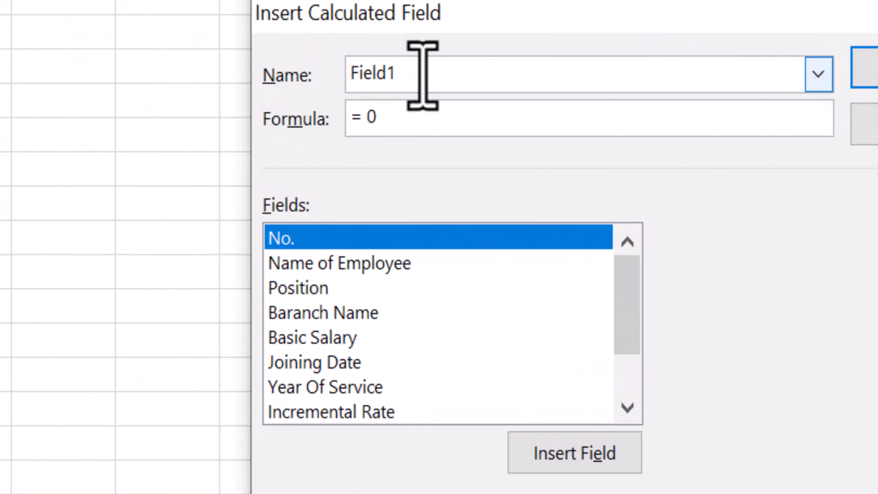
key(BackSpace)
key(BackSpace)
key(BackSpace)
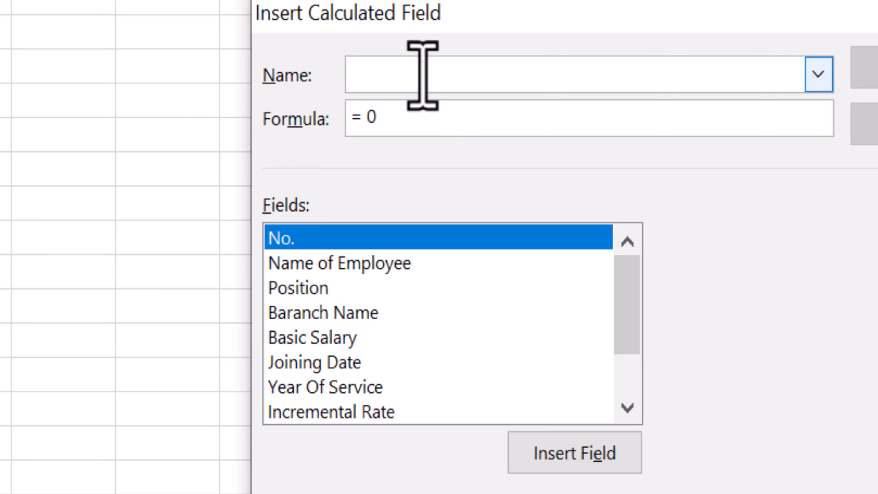
text(GrossSalary)
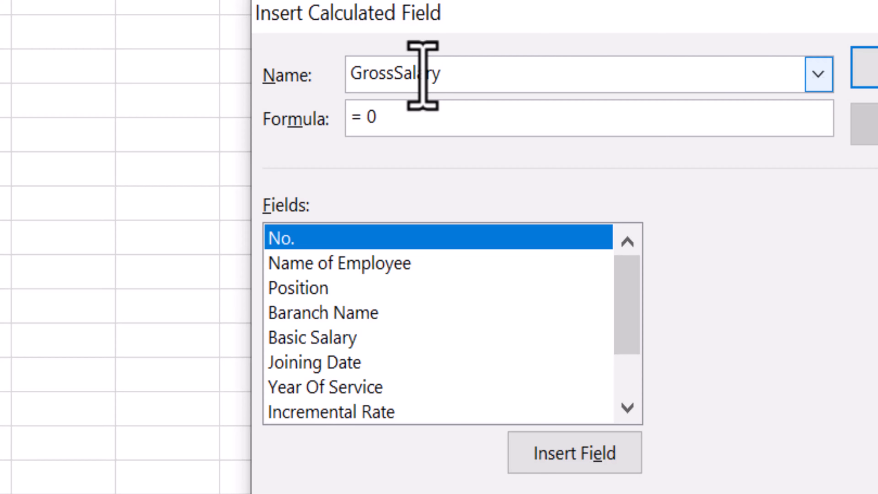
click(397, 73)
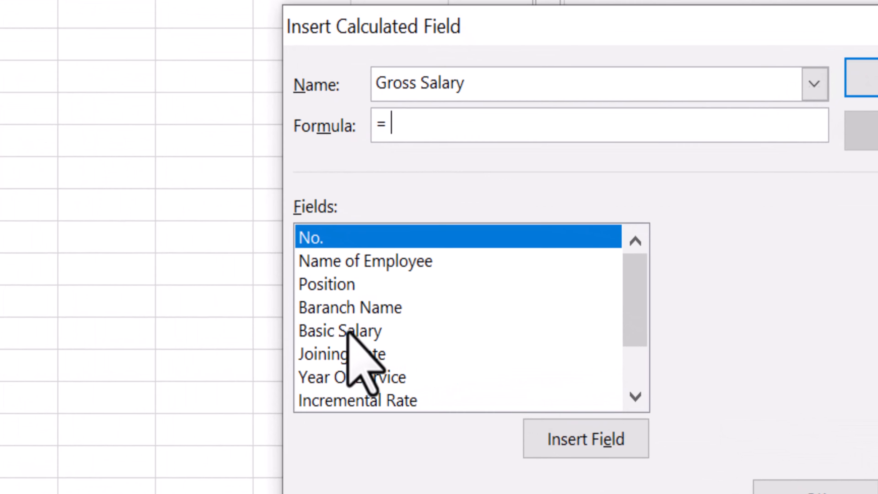
- Define the Gross Salary formula as = 'Basic Salary'+ 'Incremental Salary'+ 'Bonus Amount' and insert the calculated field
double_click(525, 321)
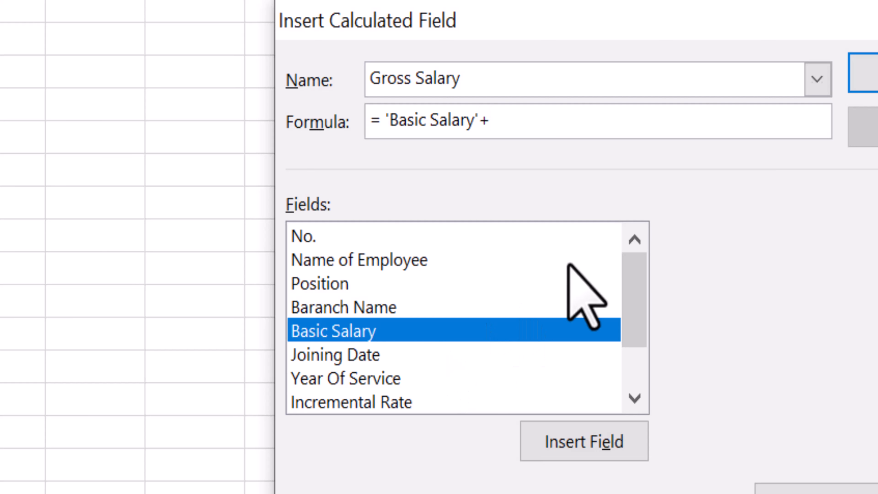
click(634, 402)
click(633, 403)
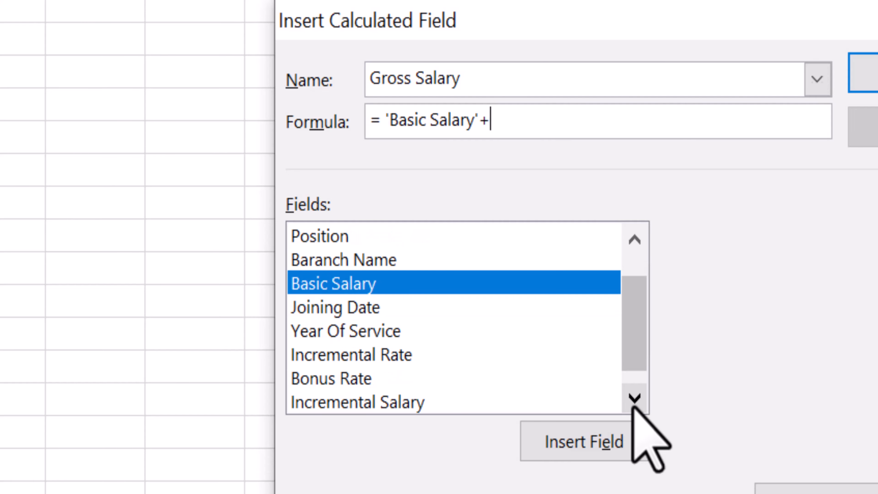
click(633, 400)
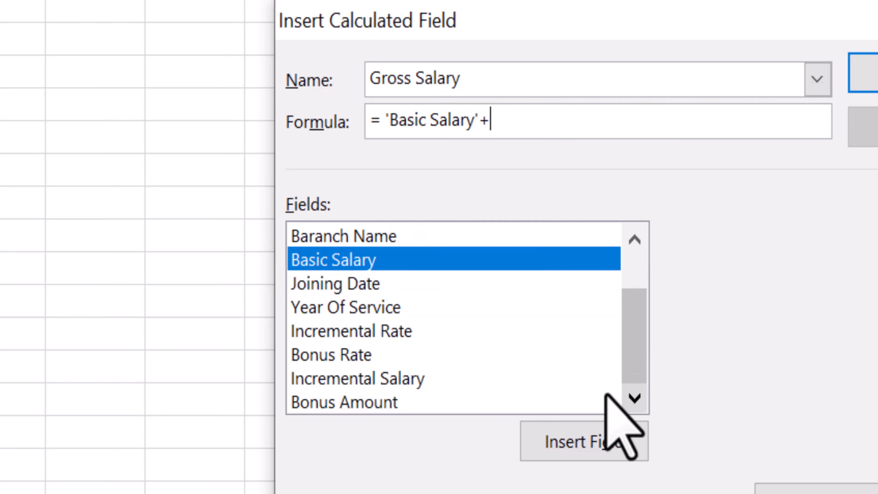
double_click(387, 378)
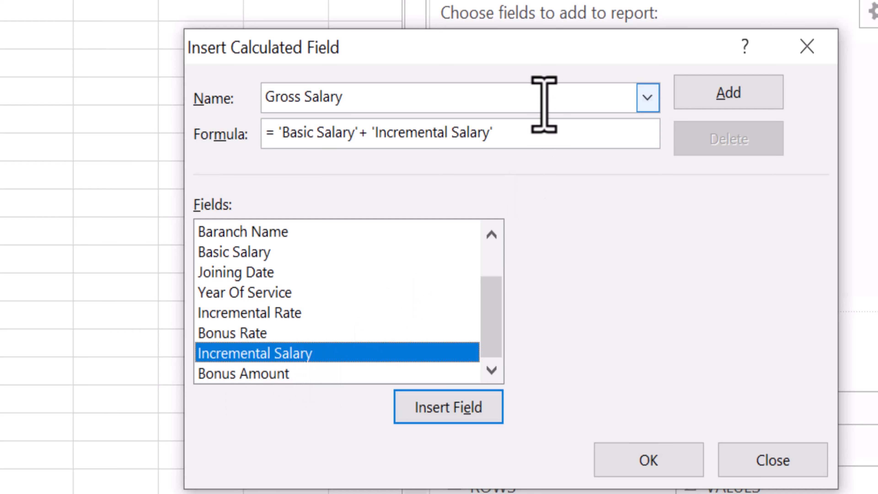
click(516, 139)
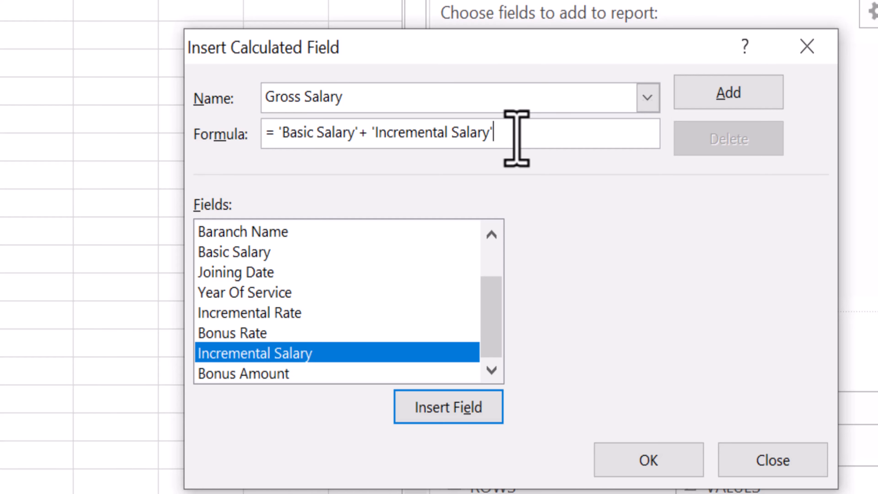
text(+)
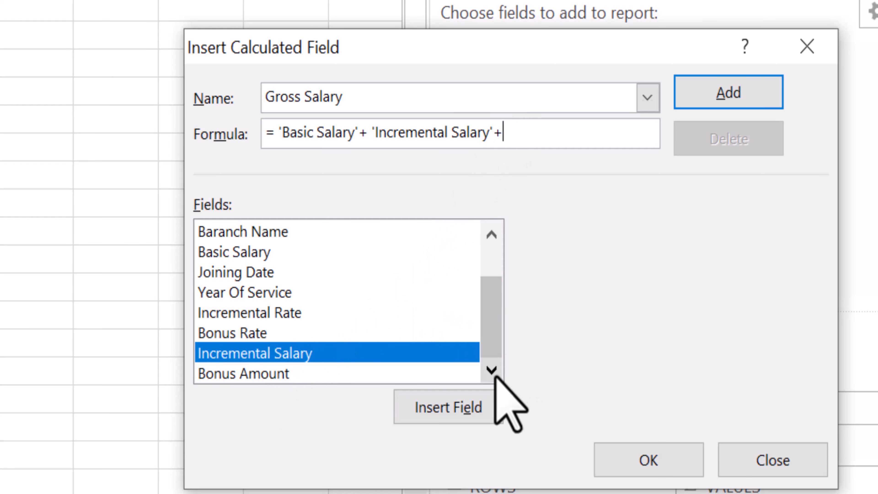
double_click(238, 372)
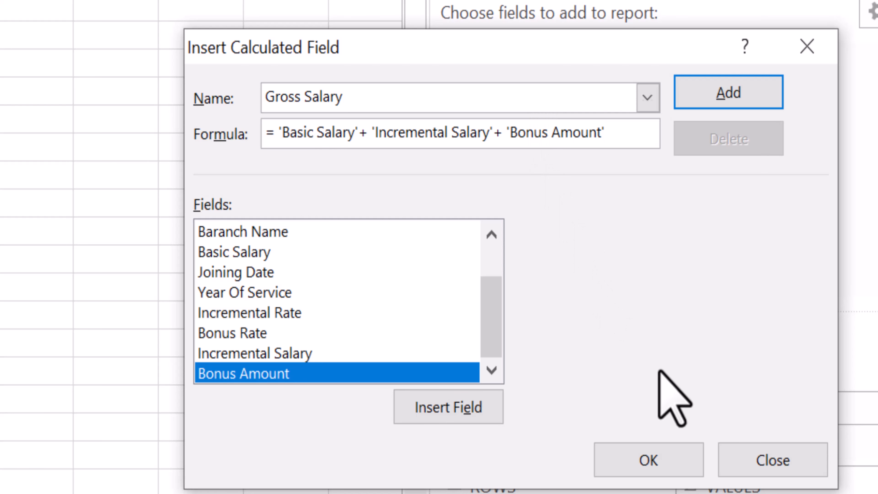
click(636, 460)
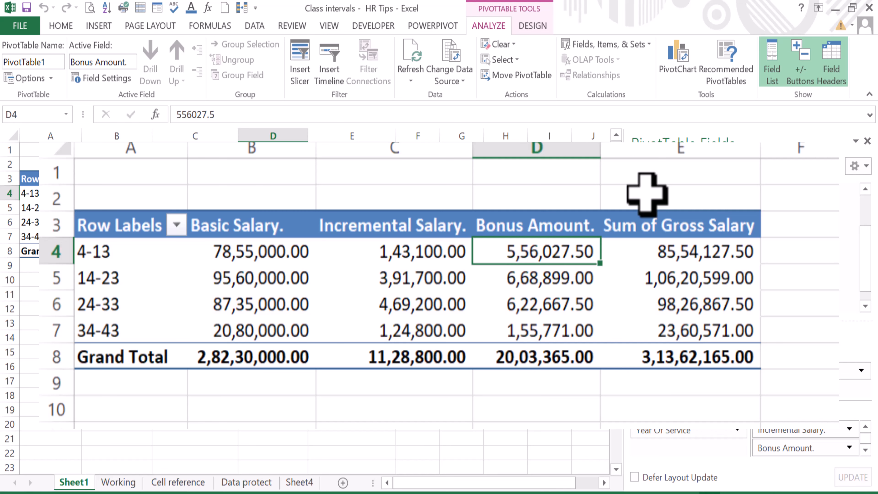
- Remove "Sum of" from the Sum of Gross Salary field's custom name, keeping the leading space before Gross Salary
click(335, 178)
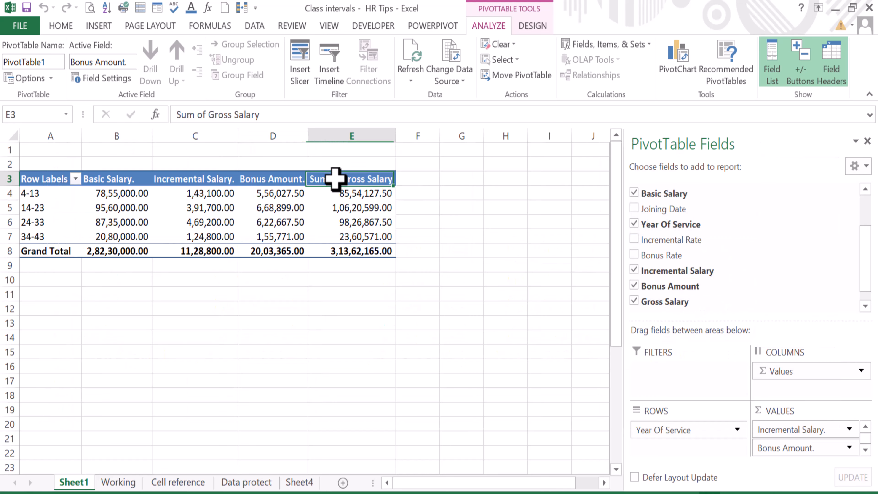
double_click(335, 178)
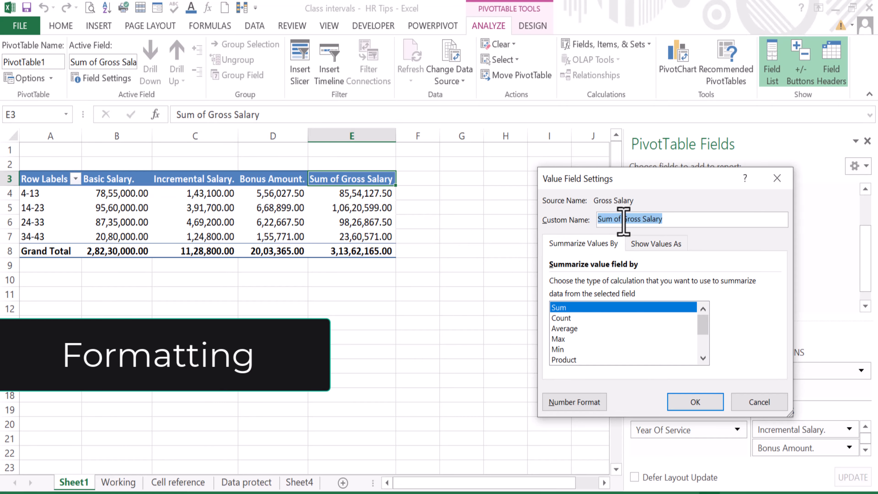
drag(624, 221, 599, 220)
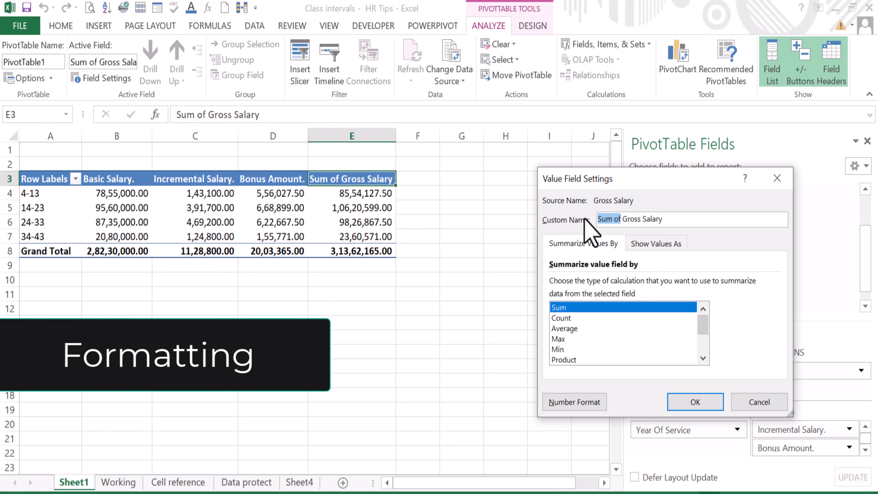
click(695, 402)
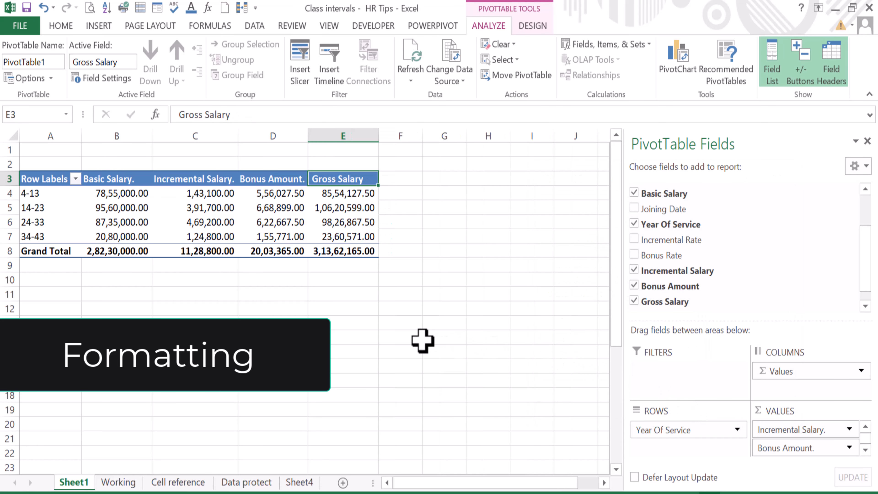
click(137, 318)
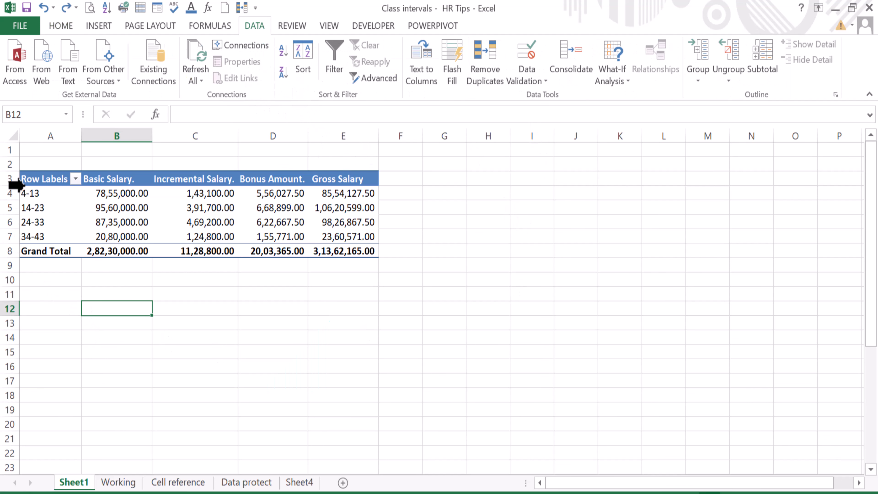
- Make pivot table rows 3 to 8 taller and enlarge their font to size 16
drag(10, 179, 9, 268)
click(60, 25)
click(198, 51)
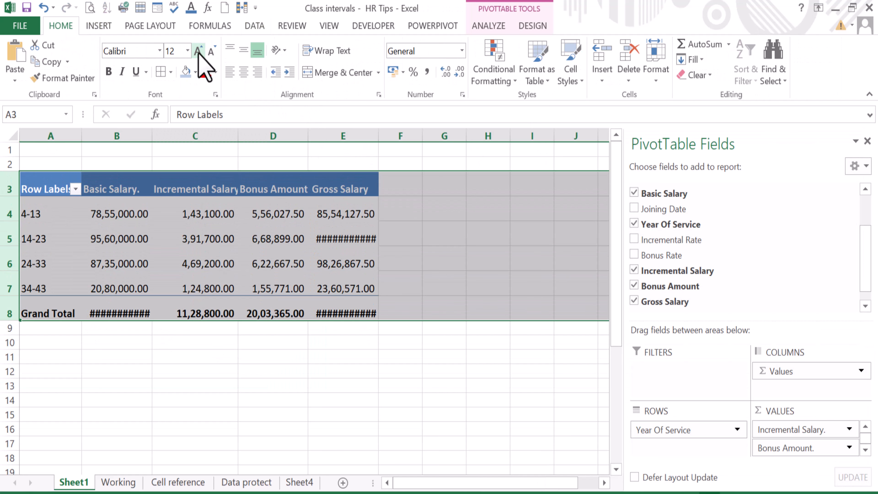
click(198, 53)
click(198, 53)
- Widen columns A to E to one equal width so that the salary amounts fit
click(13, 136)
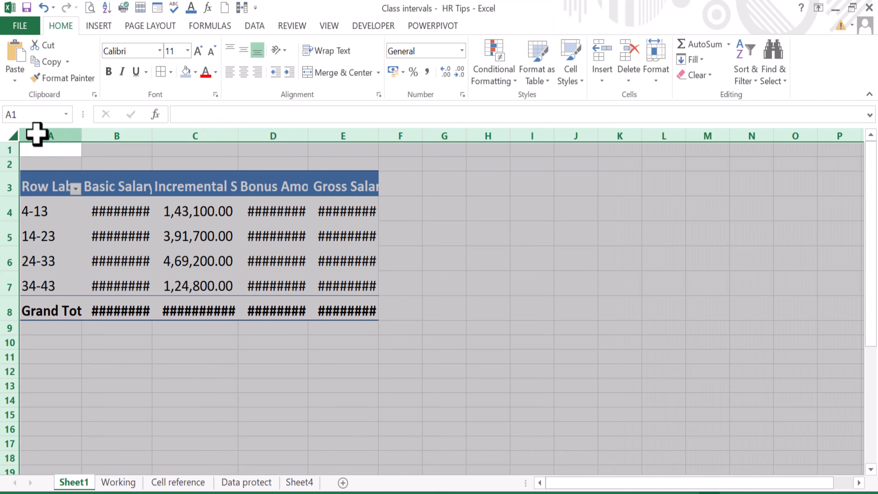
drag(50, 136, 350, 136)
drag(378, 135, 568, 135)
click(231, 358)
- Shade the Grand Total row A8:E8 light blue and apply all borders to cells A4:E7
drag(51, 311, 506, 304)
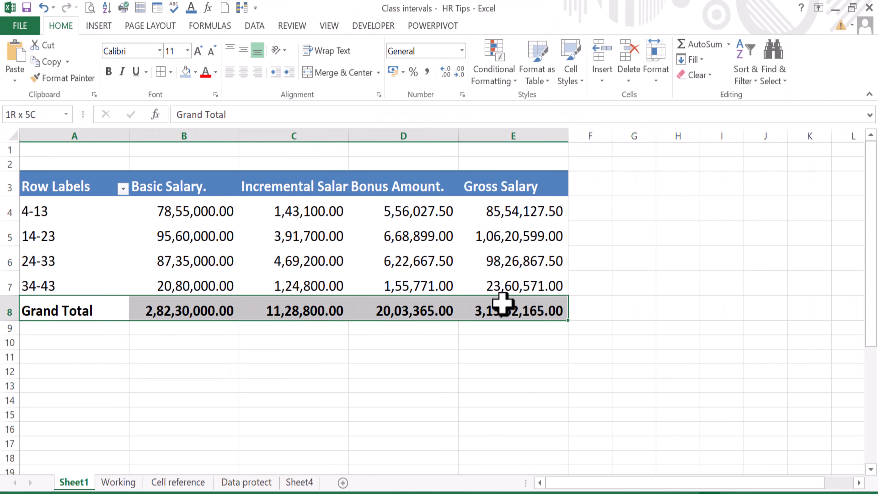
drag(74, 212, 505, 285)
click(162, 72)
click(73, 386)
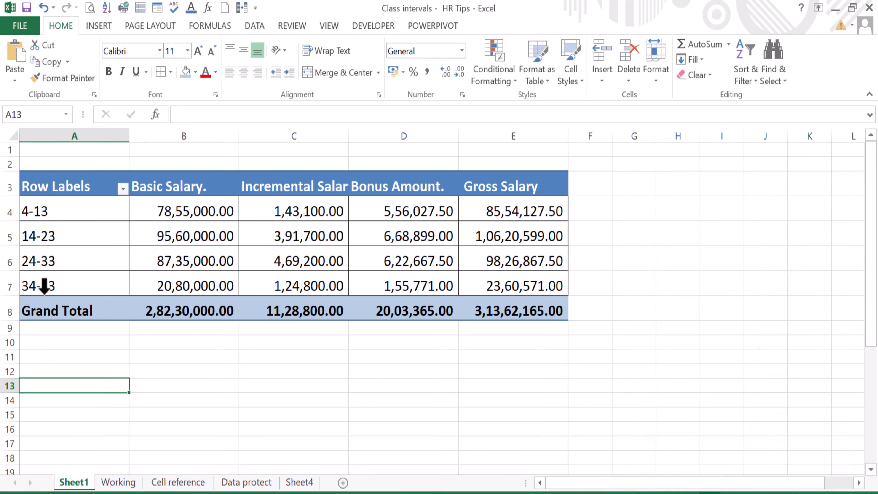
- Increase the height of pivot table rows 3 to 8 further
drag(8, 188, 6, 357)
click(198, 394)
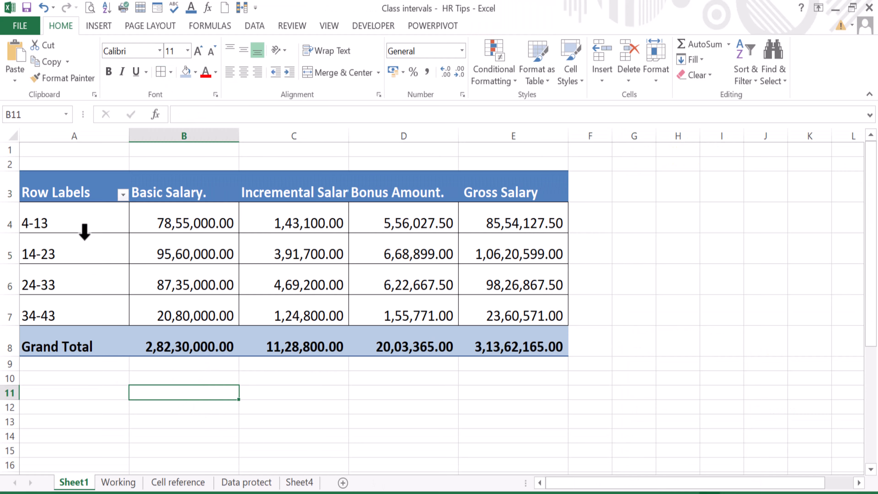
- Add Baranch Name and Position as report filters of the pivot table
click(82, 228)
drag(858, 250, 857, 249)
drag(862, 245, 864, 204)
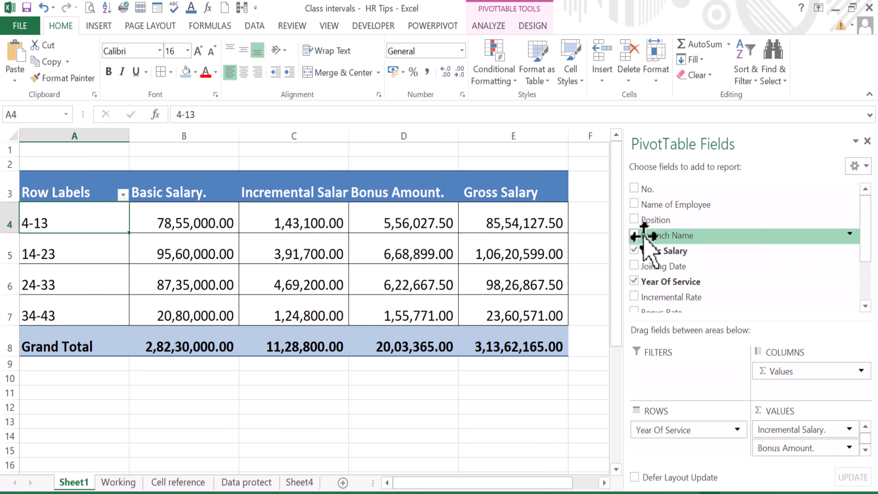
drag(643, 235, 658, 367)
drag(655, 207, 658, 393)
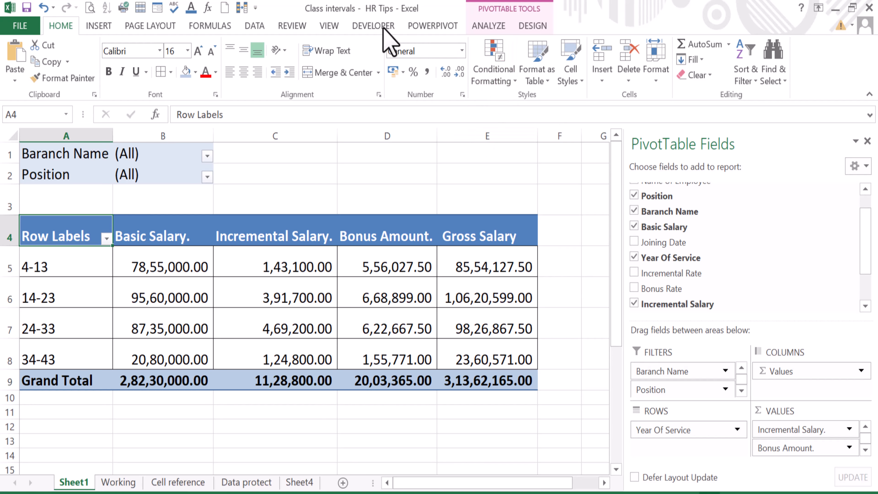
- Insert slicers for the Baranch Name and Position fields of the pivot table
click(99, 25)
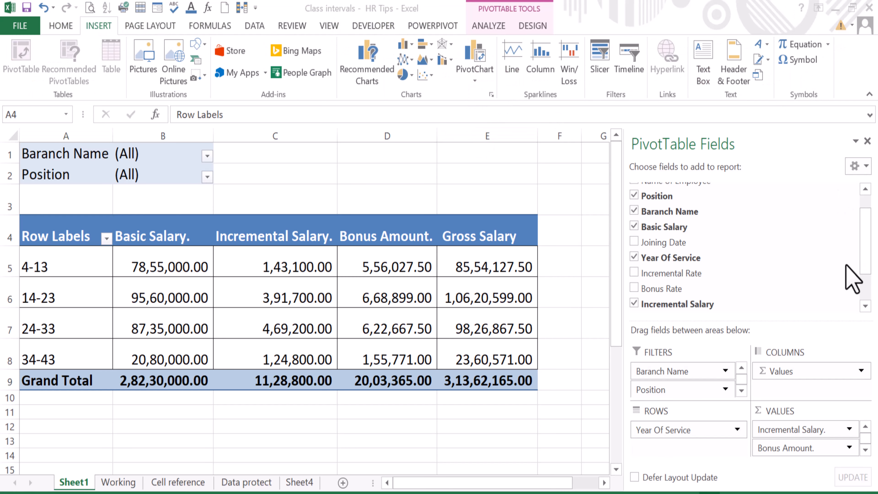
click(599, 53)
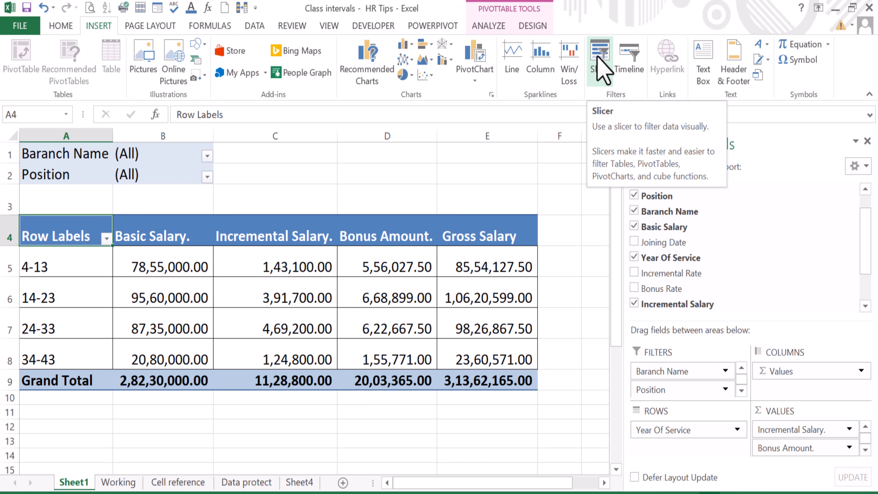
click(602, 70)
drag(403, 152, 534, 133)
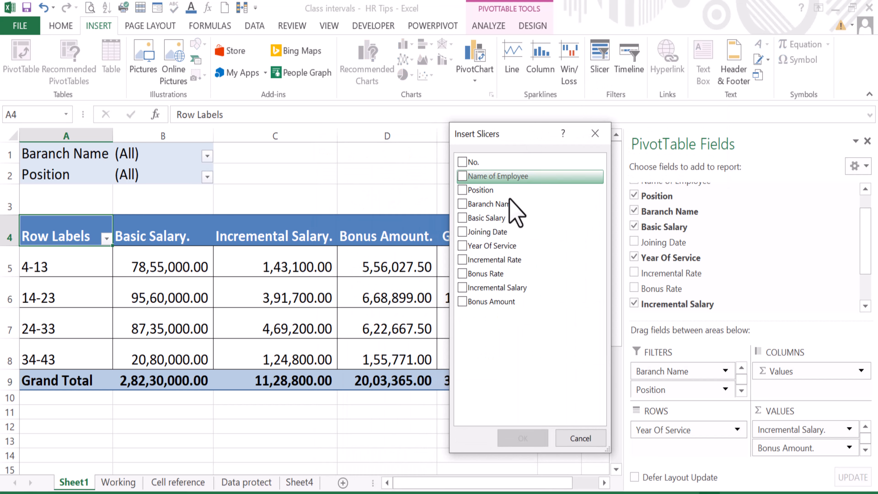
click(462, 203)
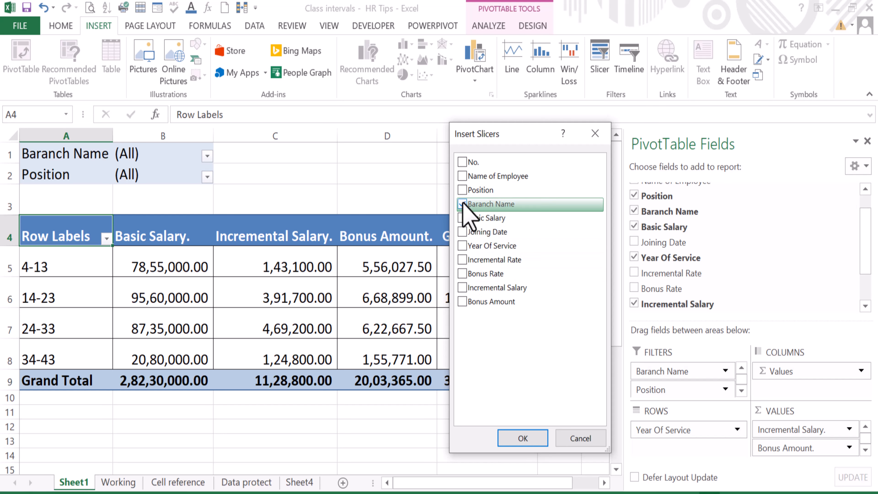
click(462, 190)
click(522, 438)
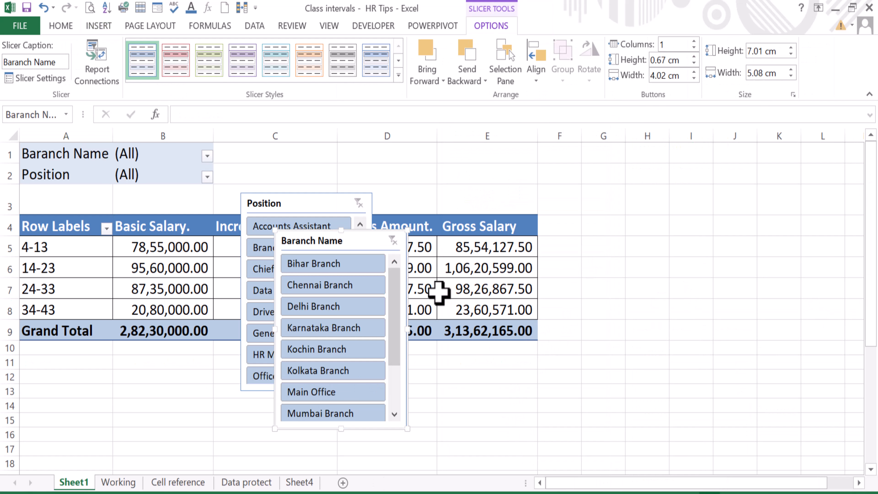
- Place the Baranch Name and Position slicers side by side next to the pivot table, styling Position light orange and Baranch Name light green
drag(359, 243, 623, 160)
drag(337, 208, 760, 161)
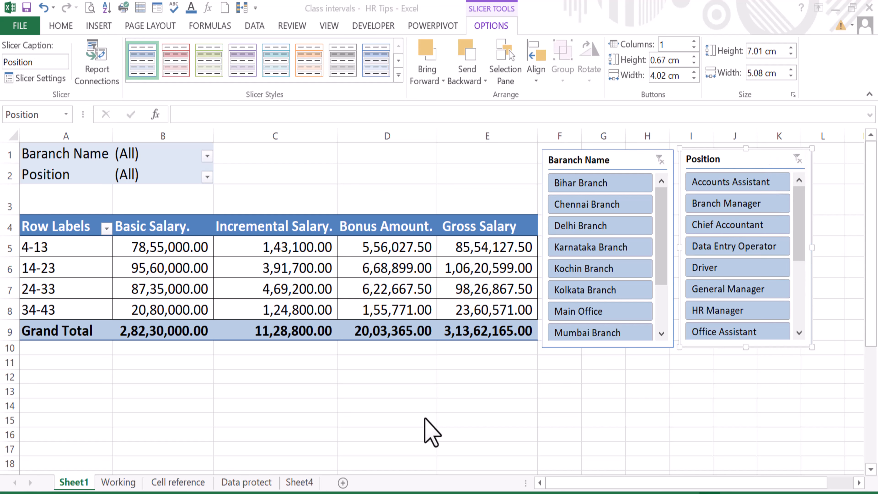
click(313, 61)
click(613, 160)
click(210, 62)
click(499, 161)
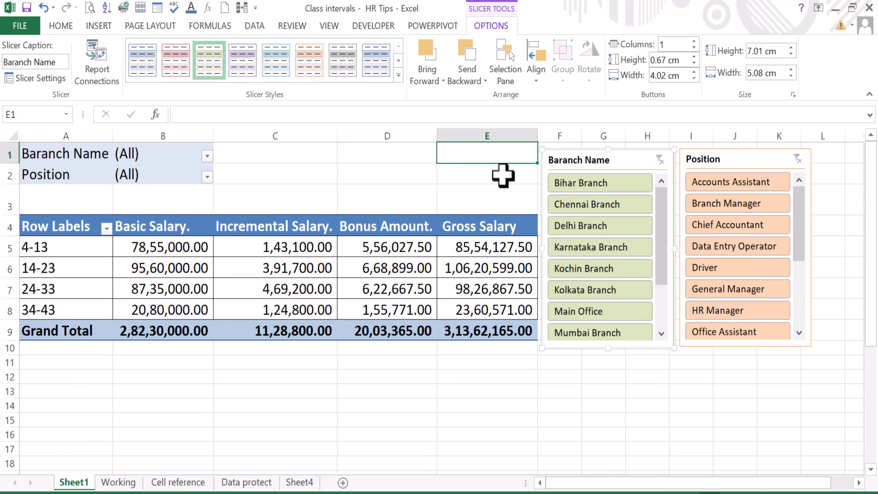
click(647, 390)
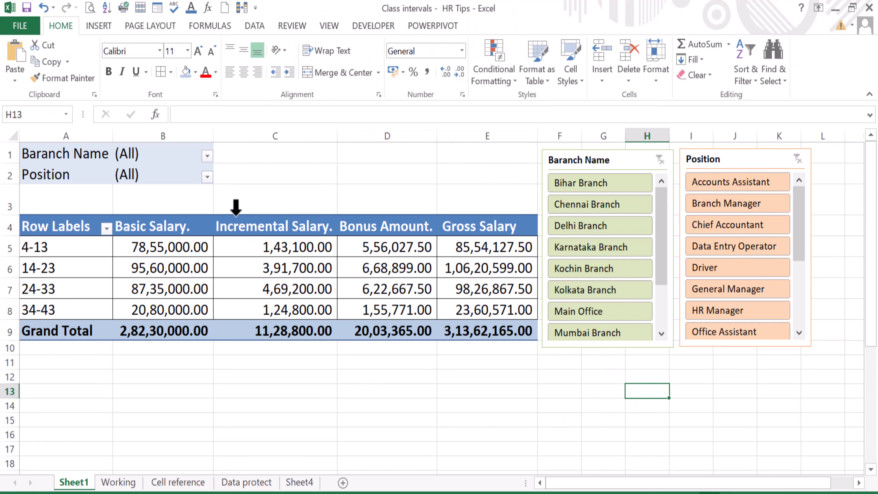
- Filter the pivot table with the slicer by Chennai, Delhi, Karnataka and Kochin Branch in turn, and clear the branch filter
click(594, 205)
click(586, 227)
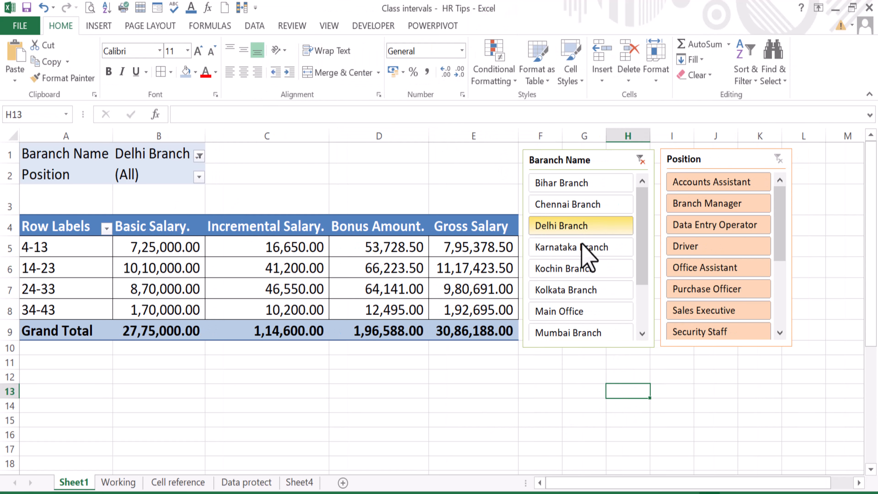
click(582, 248)
click(587, 269)
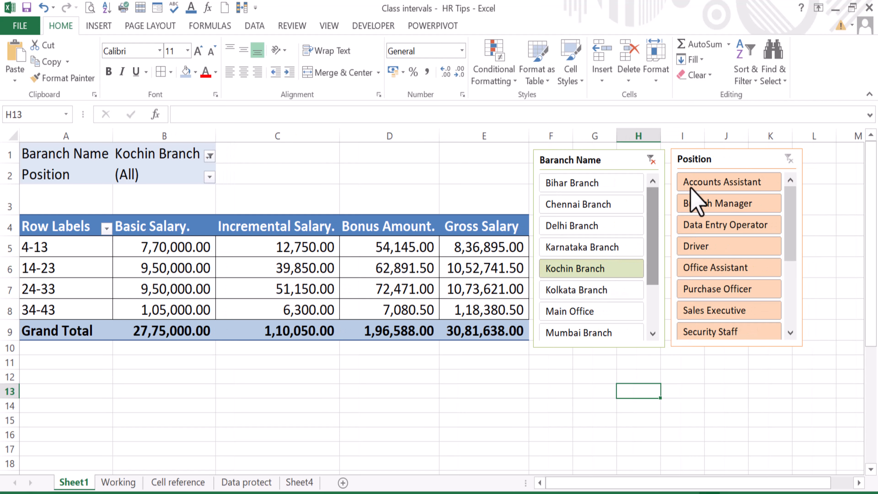
click(647, 158)
- Filter the pivot table by Accounts Assistant, Branch Manager, Data Entry Operator, Driver and HR Manager in turn, and clear the position filter
click(715, 183)
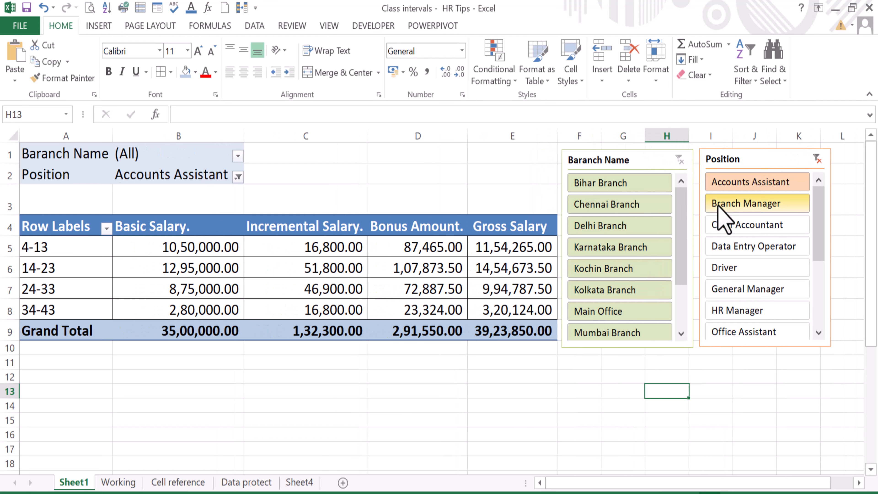
click(718, 202)
click(734, 248)
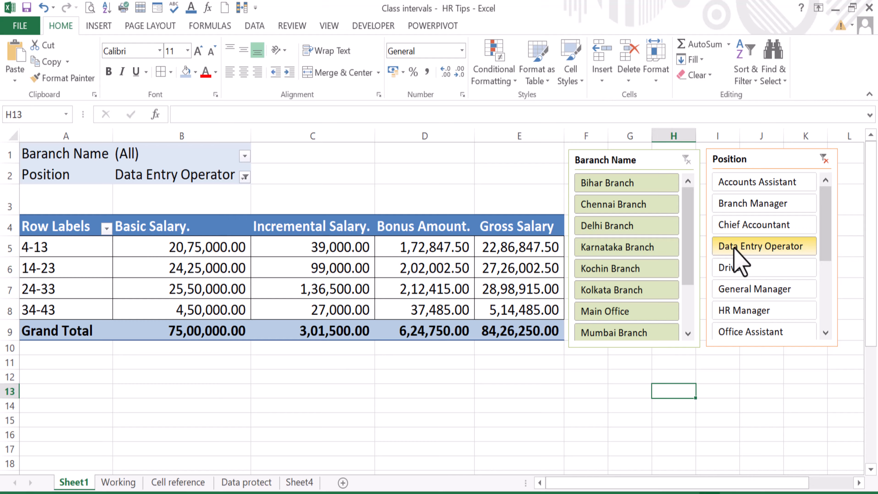
click(729, 267)
click(712, 312)
click(768, 158)
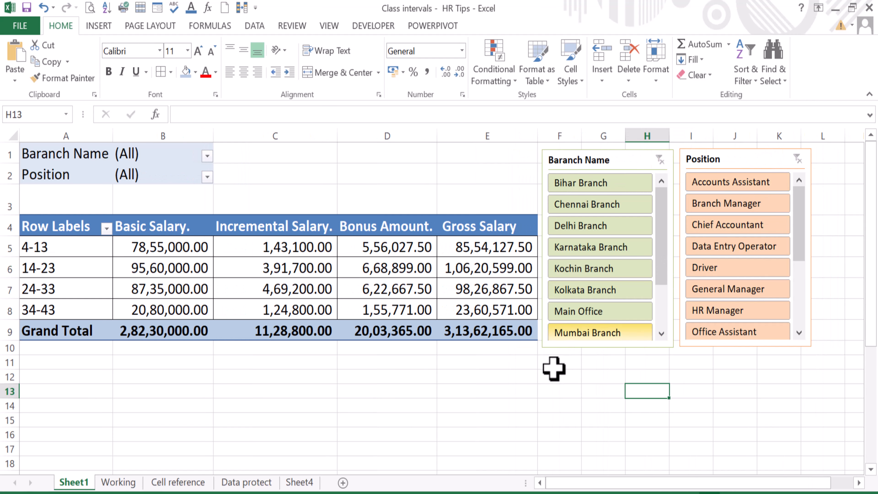